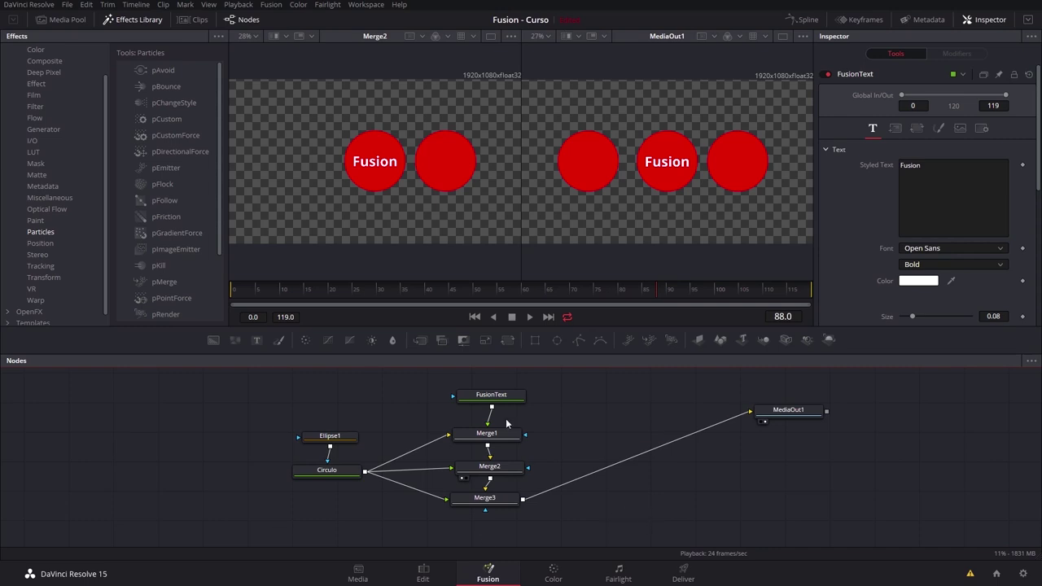
# Spread the nodes out: Circulo and Ellipse1 far left, Merge3 left, Merge2 offset right.
pyautogui.moveTo(494, 395); pyautogui.dragTo(438, 437)
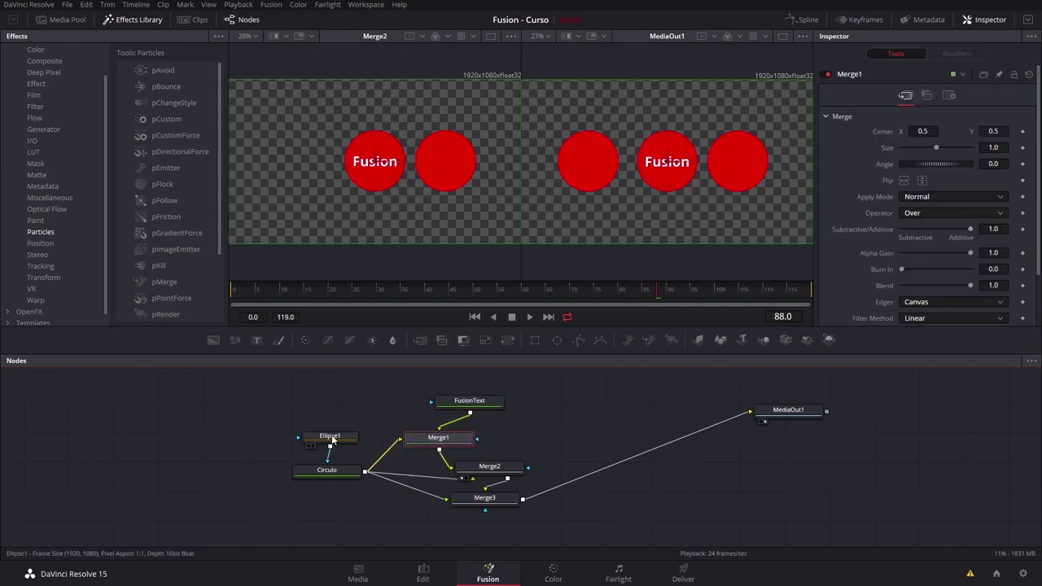
pyautogui.moveTo(332, 440); pyautogui.dragTo(318, 421)
pyautogui.moveTo(332, 468); pyautogui.dragTo(192, 471)
pyautogui.moveTo(342, 418); pyautogui.dragTo(261, 398)
pyautogui.moveTo(485, 498); pyautogui.dragTo(444, 512)
pyautogui.moveTo(492, 478); pyautogui.dragTo(476, 483)
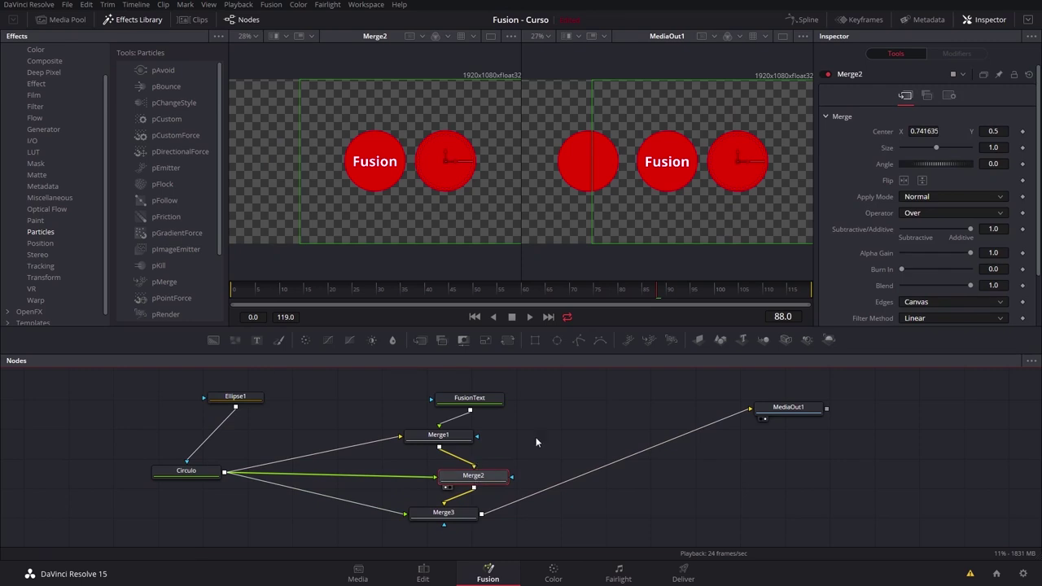
# Turn on Arrange Tools to Grid and place Merge1 directly under FusionText.
pyautogui.rightClick(556, 399)
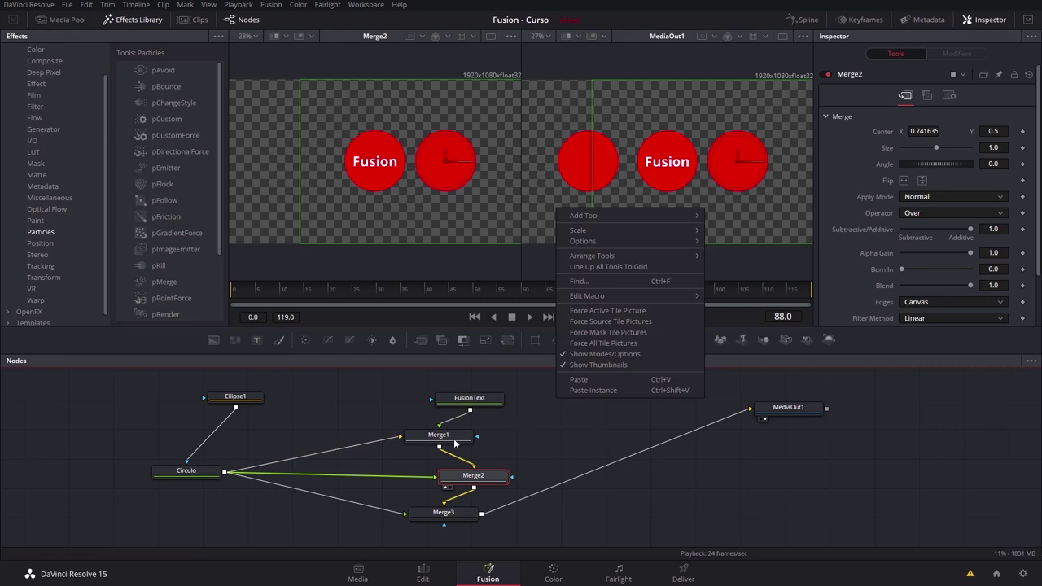
pyautogui.moveTo(617, 258)
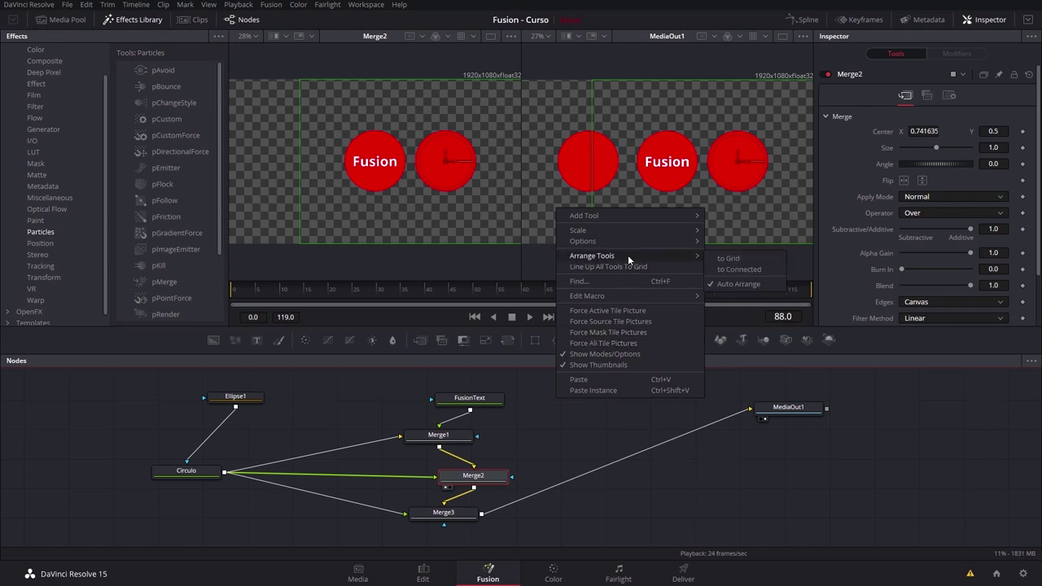
pyautogui.click(736, 259)
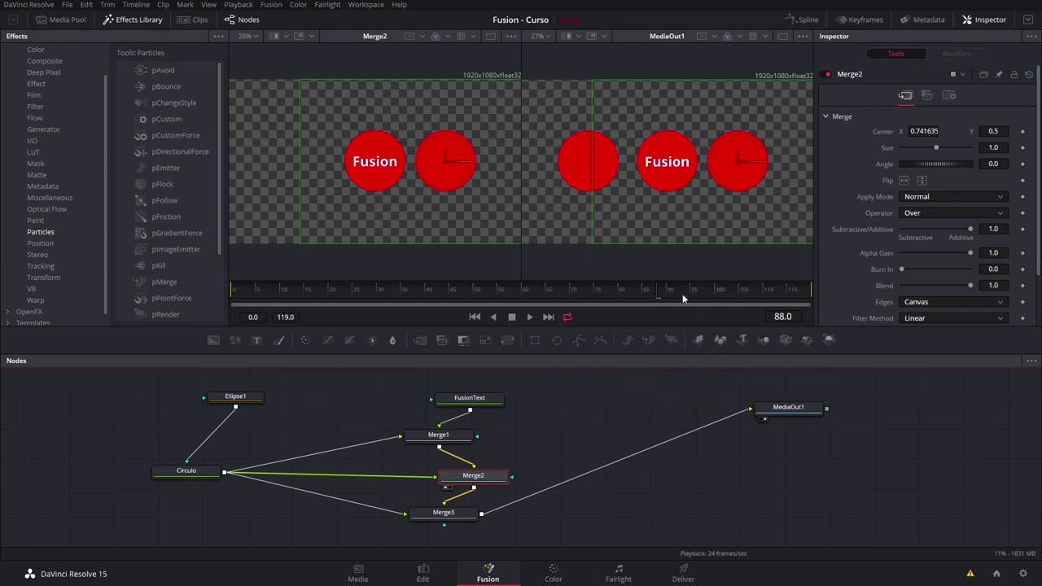
pyautogui.click(471, 399)
pyautogui.moveTo(451, 437)
pyautogui.mouseDown()
pyautogui.moveTo(484, 460)
pyautogui.moveTo(474, 487)
pyautogui.mouseUp()
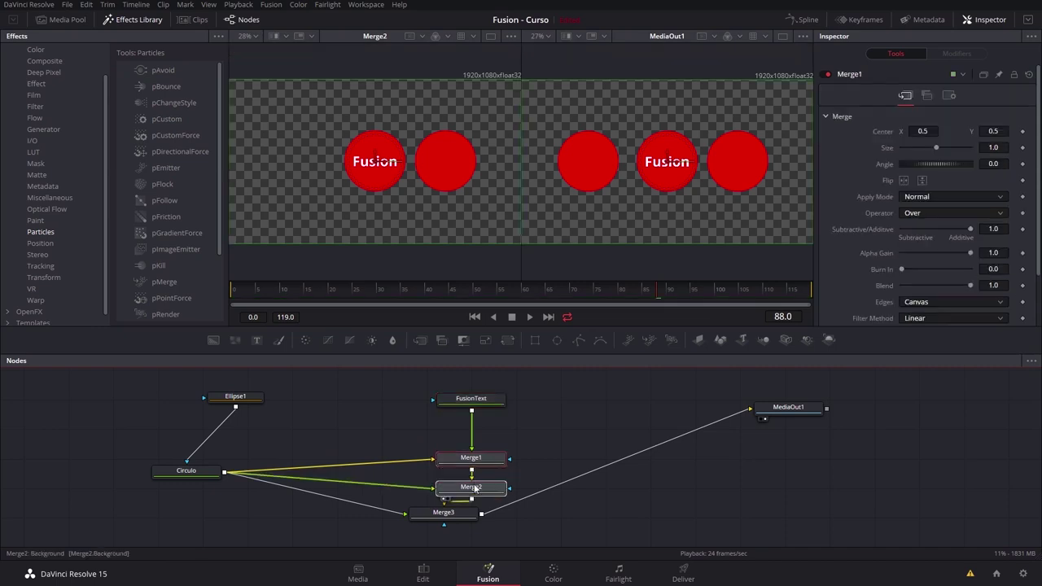
# Stack Merge1–Merge3 in a column, put Ellipse1 above Circulo and MediaOut1 beside Merge3.
pyautogui.moveTo(472, 398); pyautogui.dragTo(471, 427)
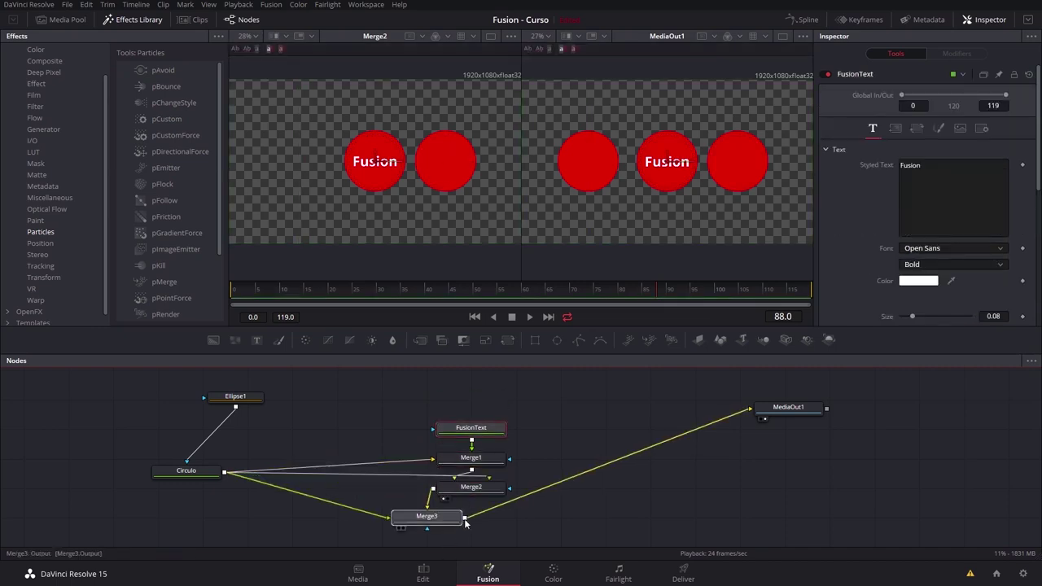
pyautogui.moveTo(444, 514); pyautogui.dragTo(473, 514)
pyautogui.moveTo(208, 470)
pyautogui.mouseDown()
pyautogui.moveTo(359, 483)
pyautogui.moveTo(324, 484)
pyautogui.mouseUp()
pyautogui.moveTo(237, 393); pyautogui.dragTo(294, 424)
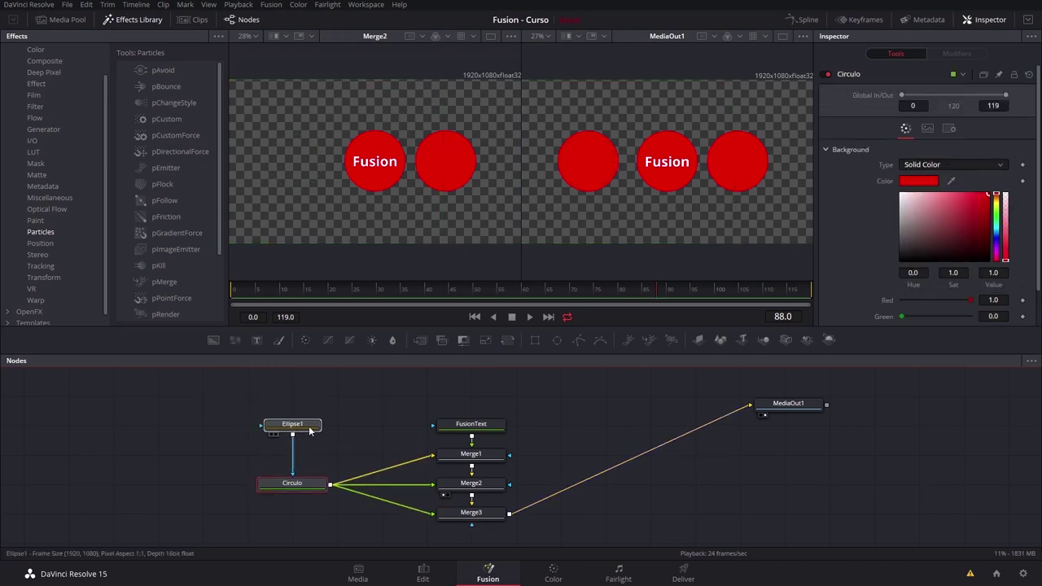
pyautogui.moveTo(793, 403); pyautogui.dragTo(564, 511)
# Turn on Arrange Tools to Connected and nudge MediaOut1 left toward Merge3.
pyautogui.click(565, 511)
pyautogui.rightClick(560, 427)
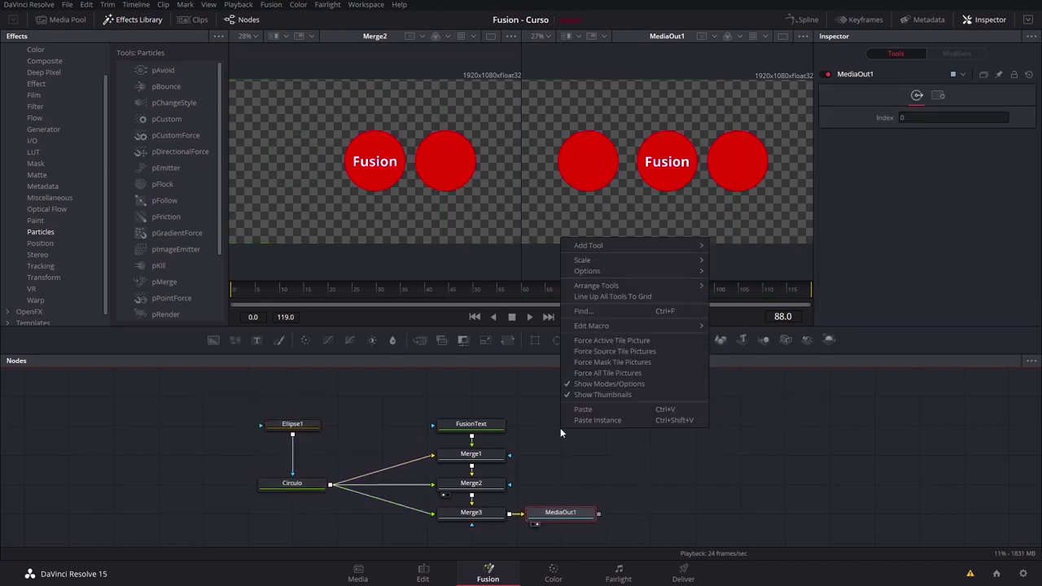
pyautogui.moveTo(635, 288)
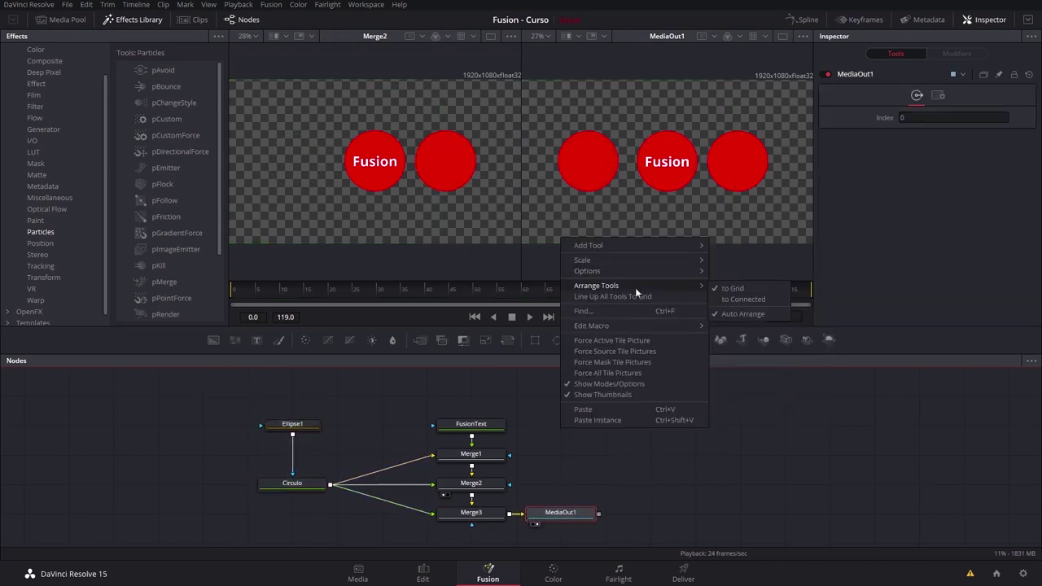
pyautogui.click(740, 300)
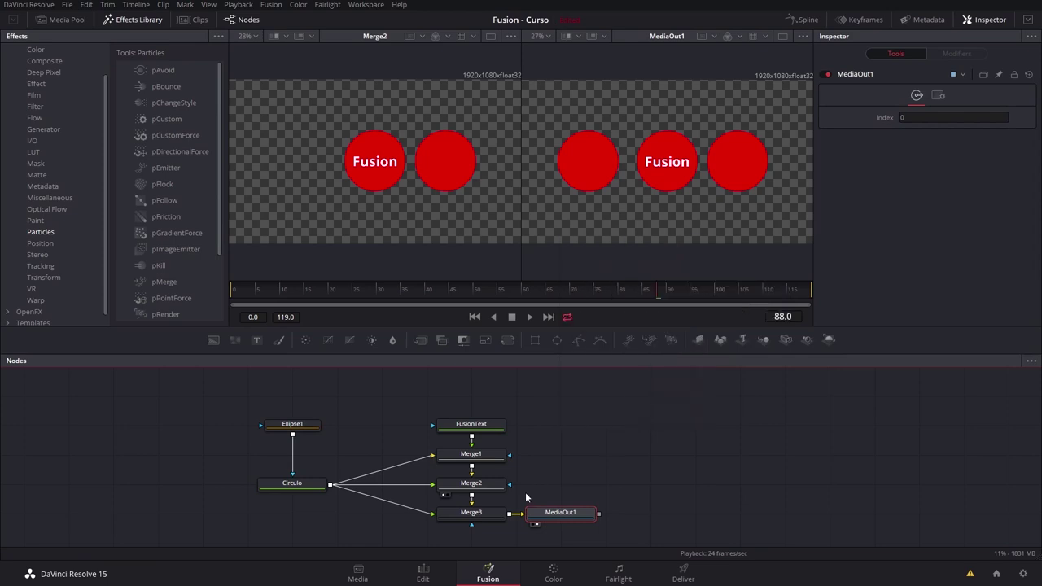
pyautogui.moveTo(552, 517)
pyautogui.mouseDown()
pyautogui.moveTo(518, 519)
pyautogui.moveTo(613, 519)
pyautogui.moveTo(568, 515)
pyautogui.mouseUp()
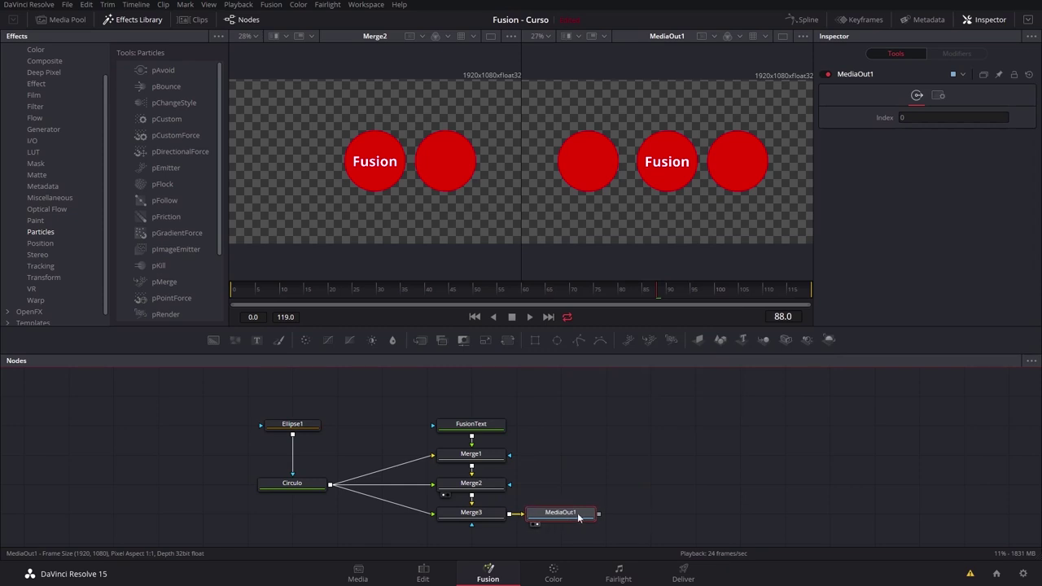
# Scale the node graph view to 50%, then back to 100%.
pyautogui.rightClick(574, 440)
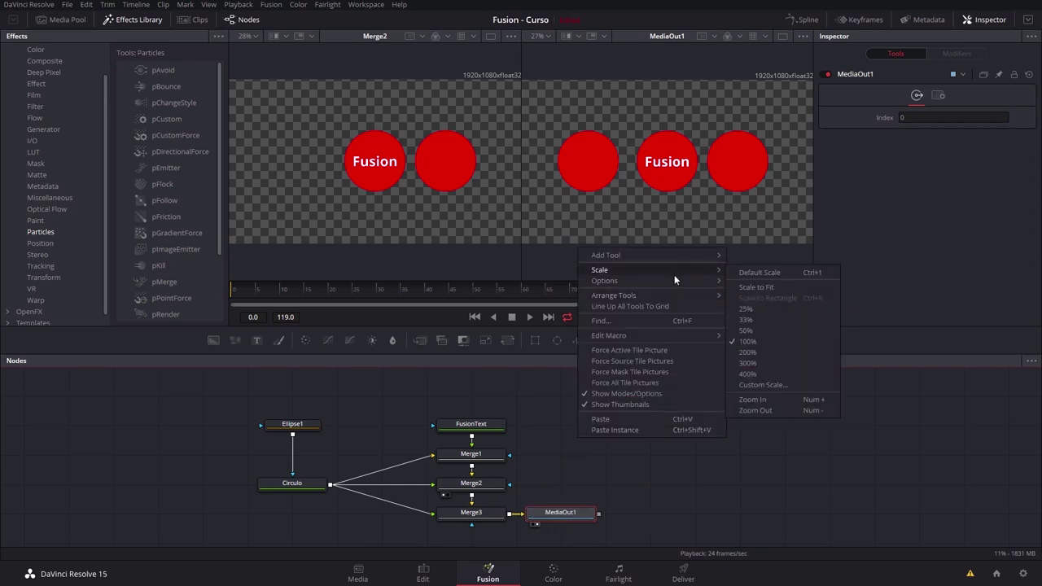
pyautogui.moveTo(675, 296)
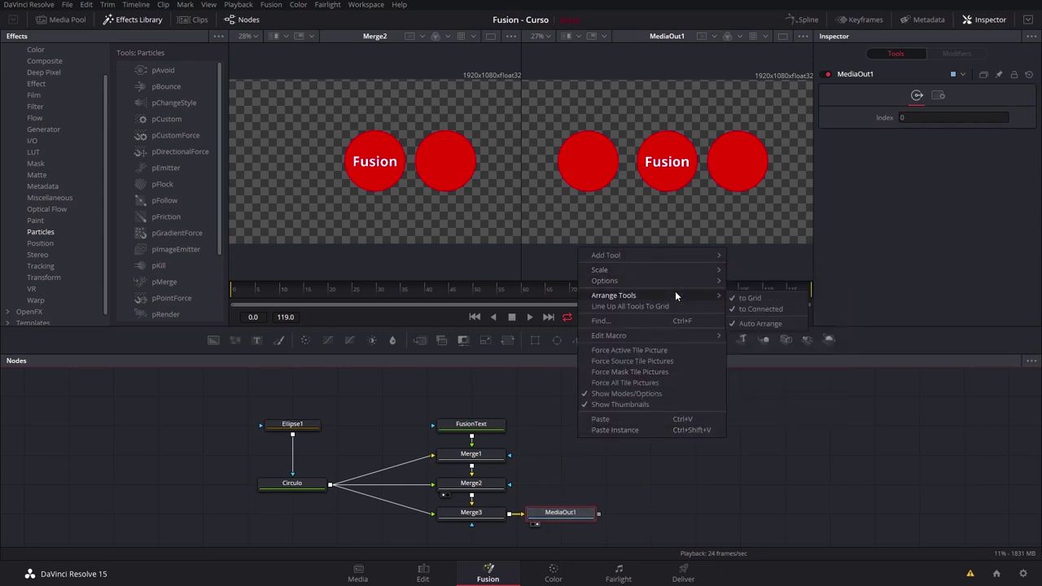
pyautogui.moveTo(676, 271)
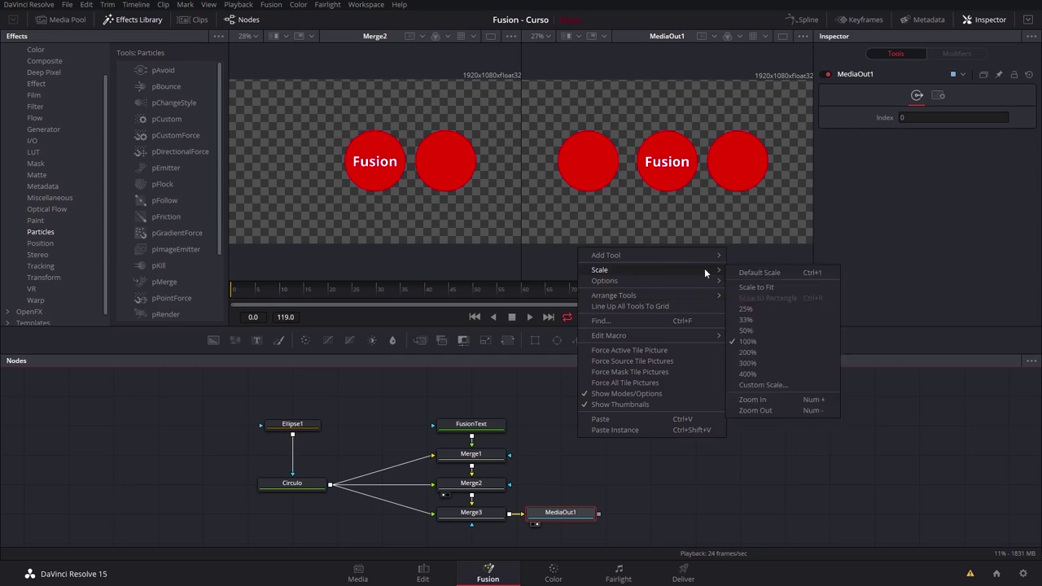
pyautogui.click(746, 330)
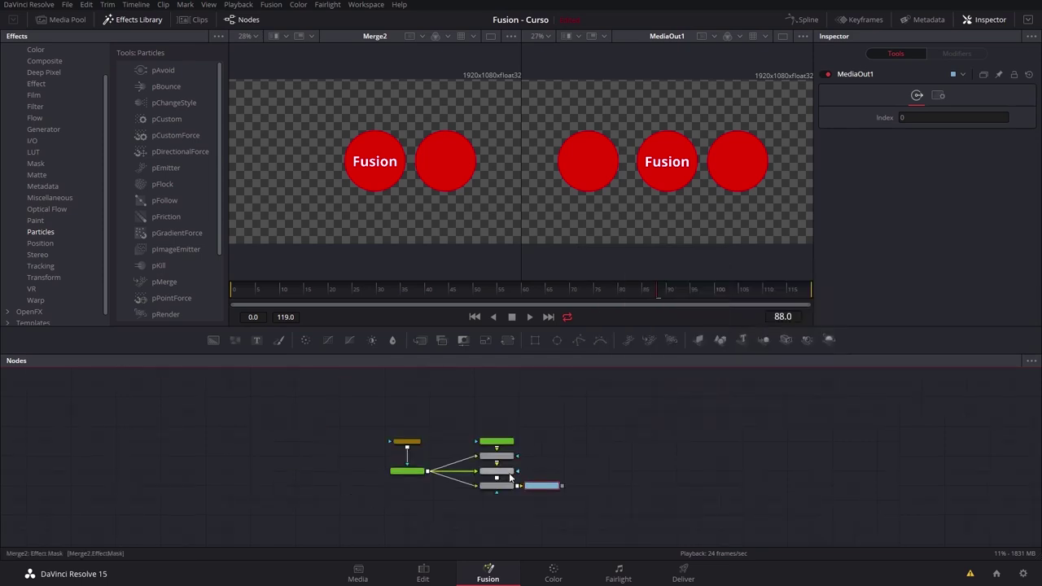
pyautogui.rightClick(581, 439)
pyautogui.moveTo(687, 269)
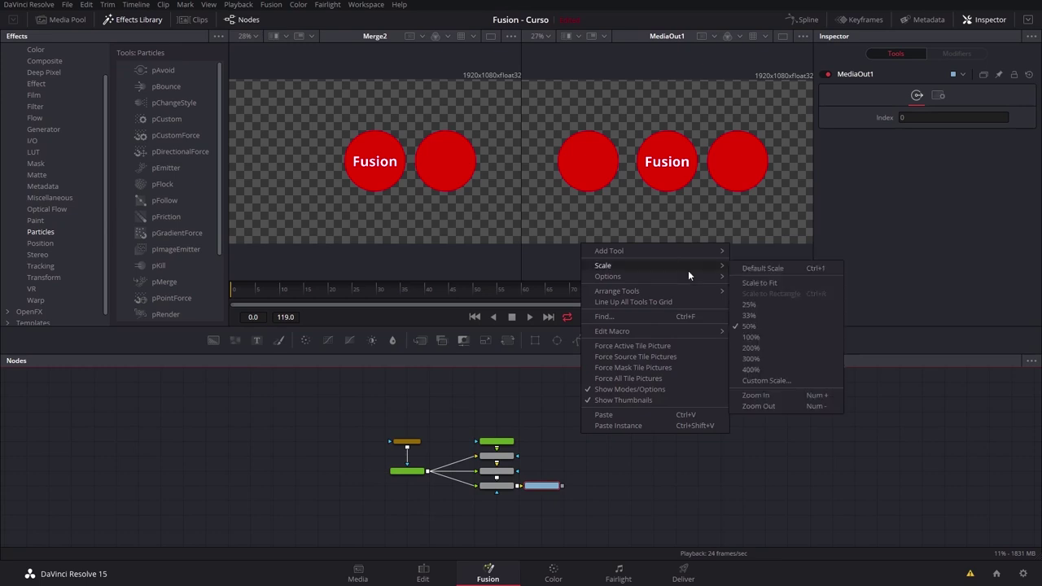
pyautogui.click(751, 337)
# Switch the node editor to Orthogonal Pipes.
pyautogui.rightClick(588, 448)
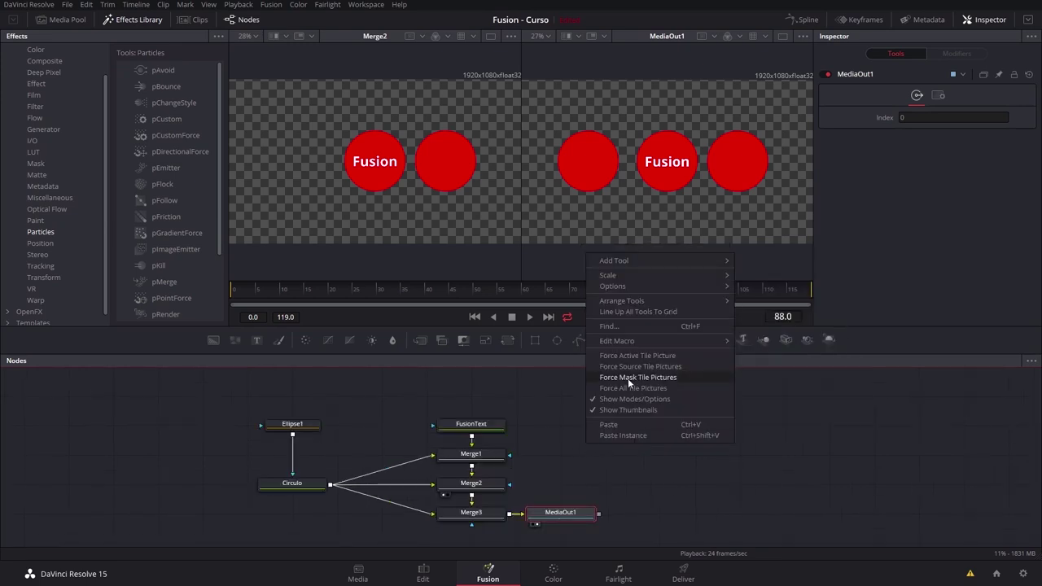
pyautogui.moveTo(650, 290)
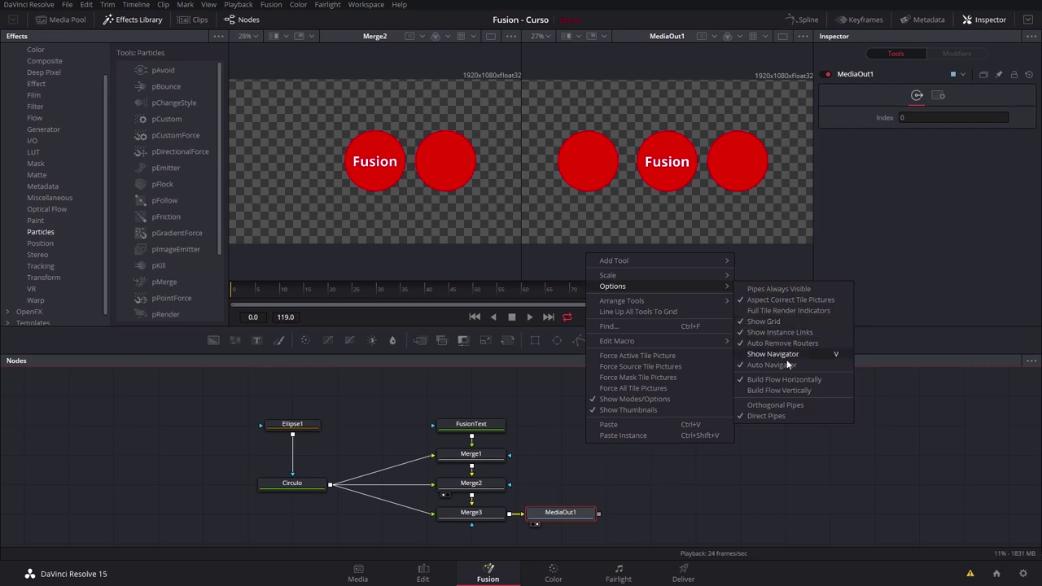
pyautogui.click(771, 406)
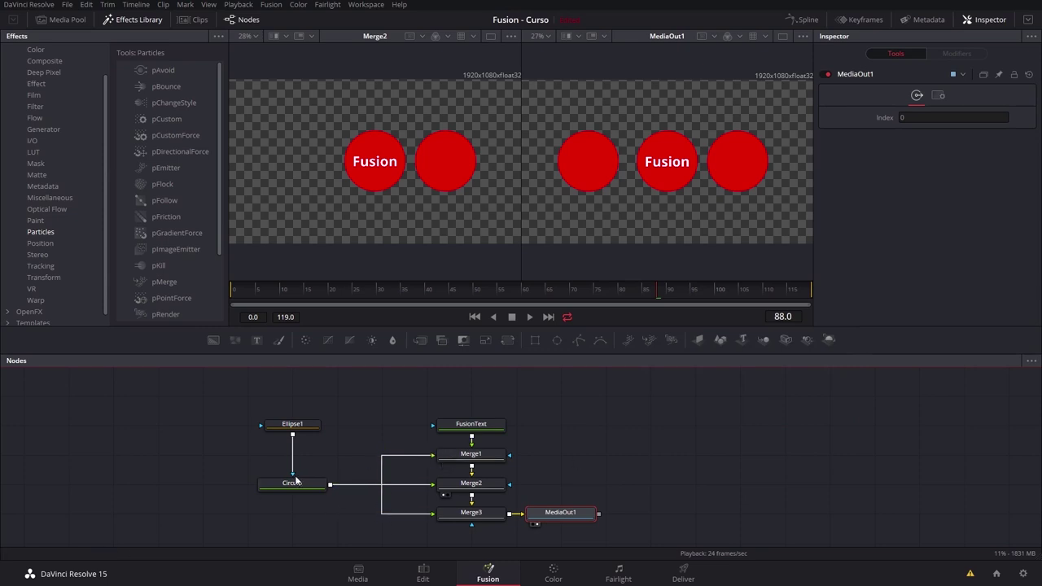
# Test the bent pipes by moving FusionText, revert to Direct Pipes, and realign FusionText above Merge1.
pyautogui.moveTo(492, 429)
pyautogui.mouseDown()
pyautogui.moveTo(538, 429)
pyautogui.moveTo(522, 386)
pyautogui.mouseUp()
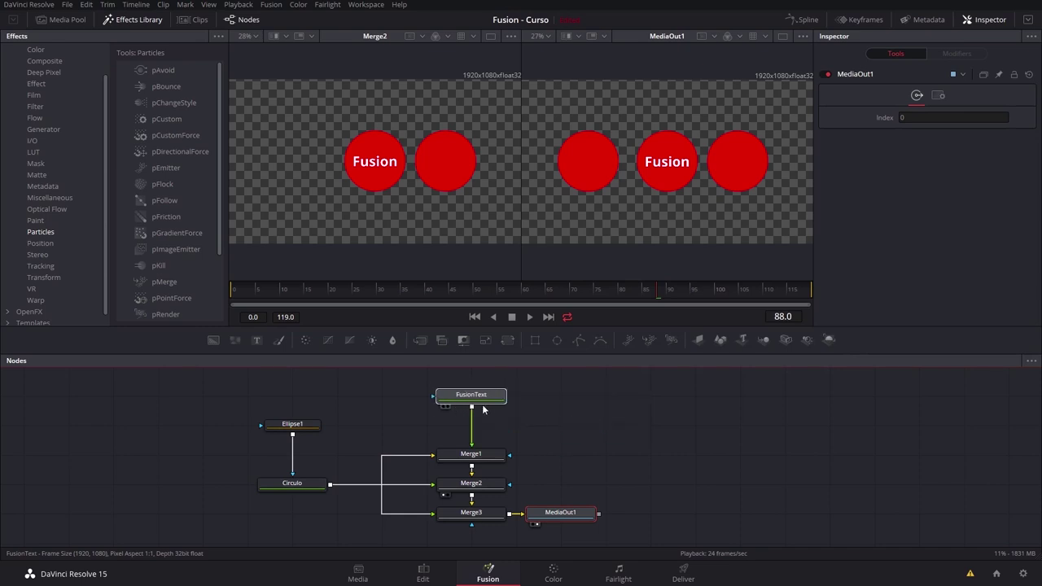
pyautogui.rightClick(625, 425)
pyautogui.moveTo(719, 262)
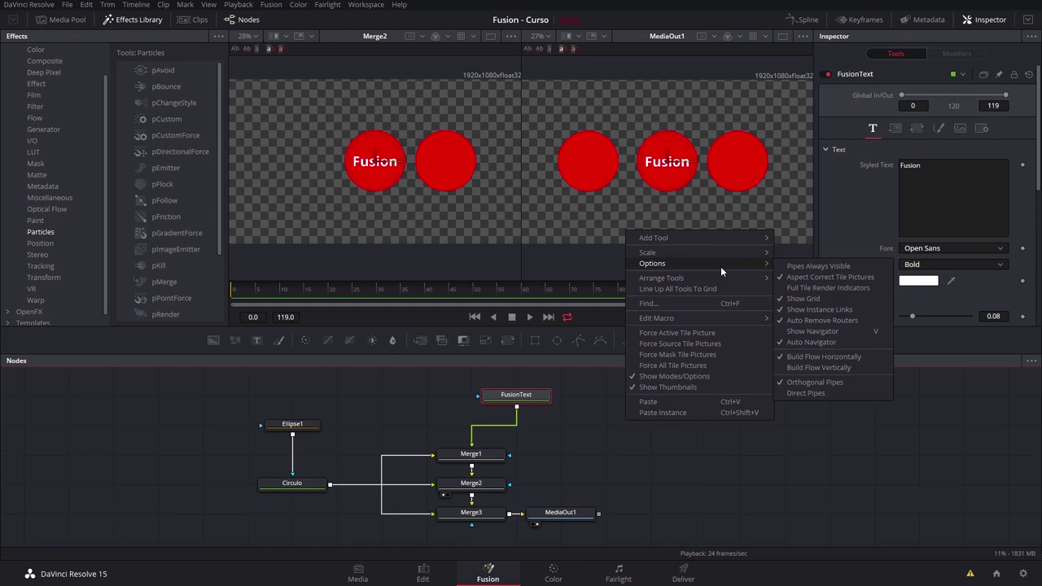
pyautogui.click(816, 395)
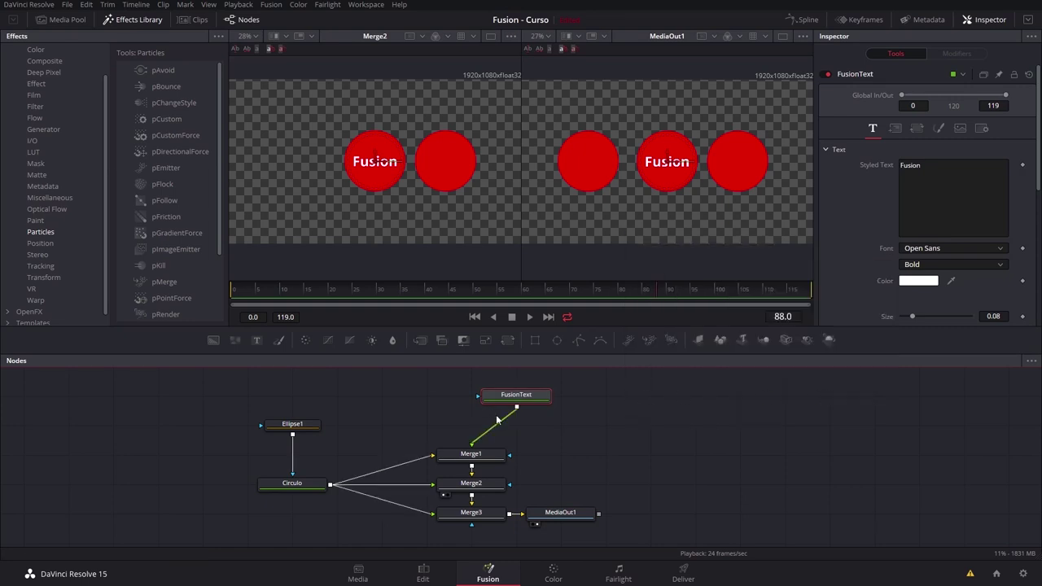
pyautogui.moveTo(509, 396); pyautogui.dragTo(463, 396)
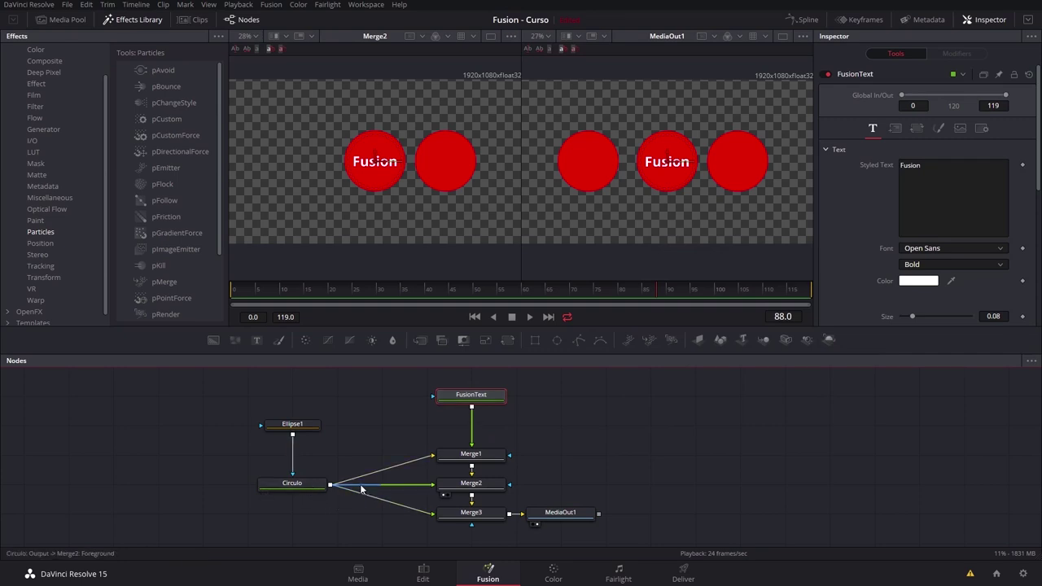
# Move Circulo farther left with Ellipse1 above it, and add a router on Circulo's Merge1 pipe.
pyautogui.moveTo(291, 477)
pyautogui.mouseDown()
pyautogui.moveTo(156, 477)
pyautogui.moveTo(117, 494)
pyautogui.mouseUp()
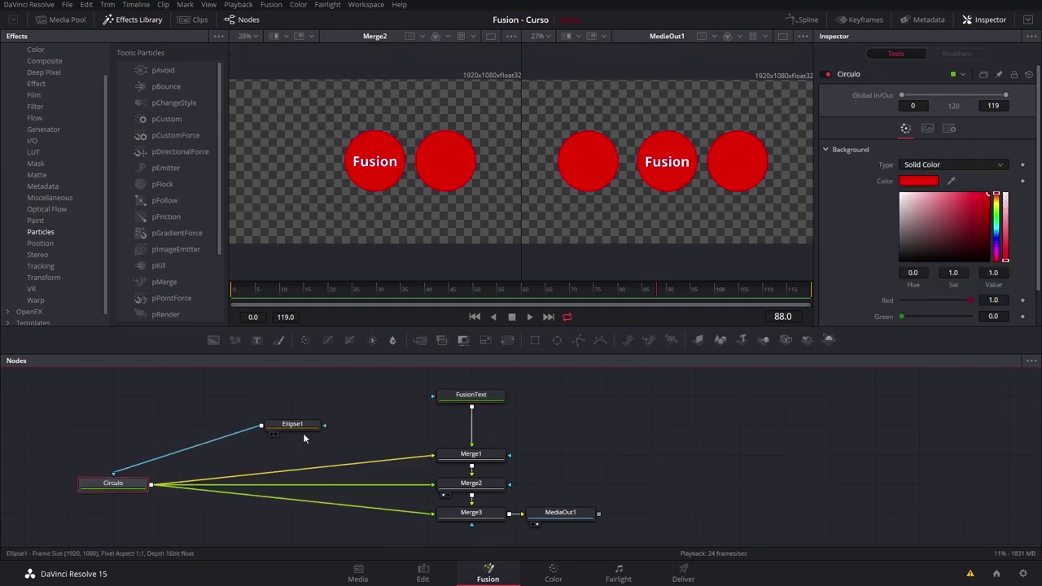
pyautogui.moveTo(294, 424); pyautogui.dragTo(249, 484)
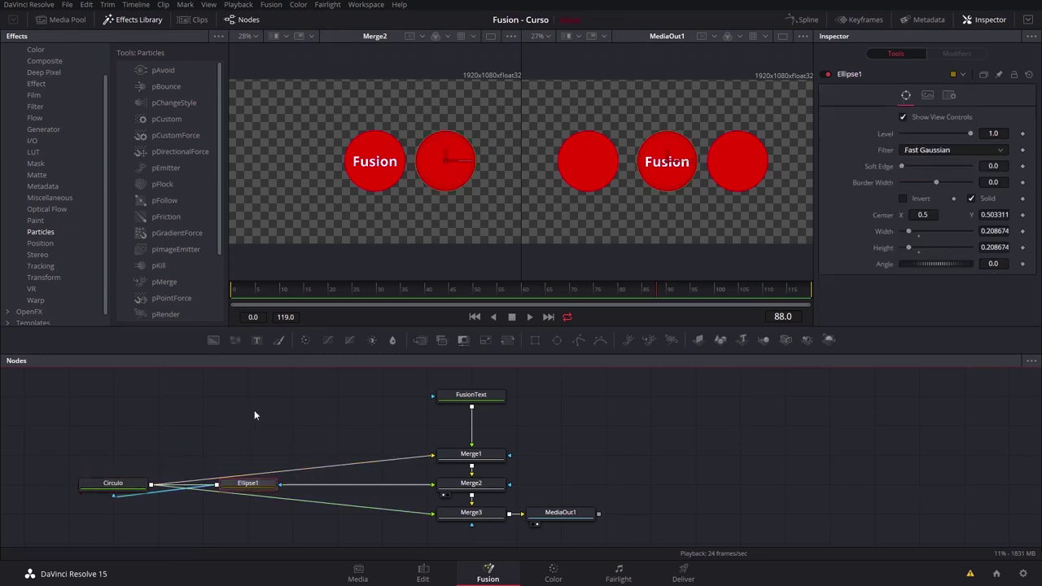
pyautogui.moveTo(249, 484); pyautogui.dragTo(158, 454)
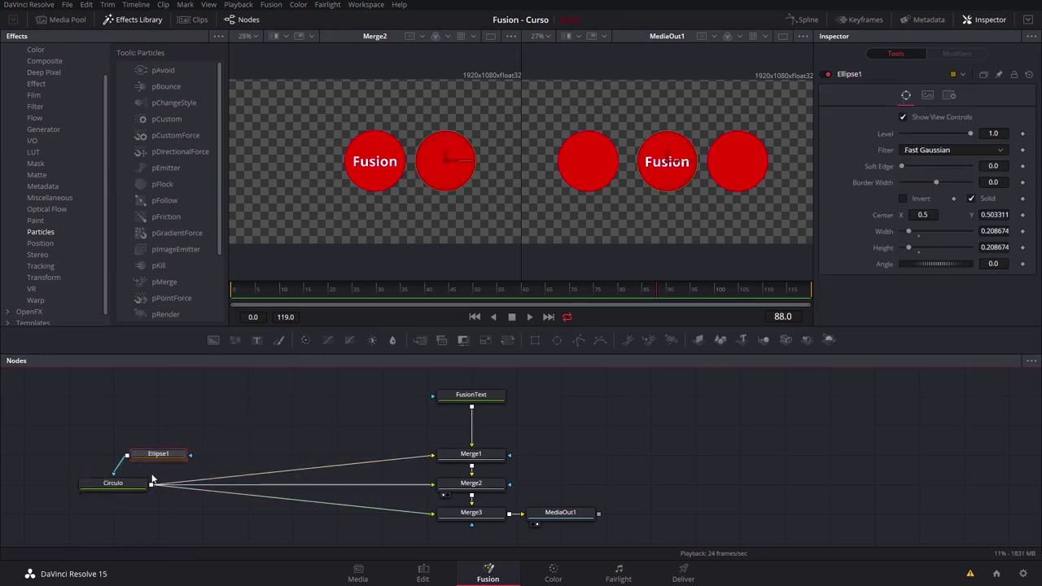
pyautogui.moveTo(122, 486); pyautogui.dragTo(168, 485)
pyautogui.click(185, 487)
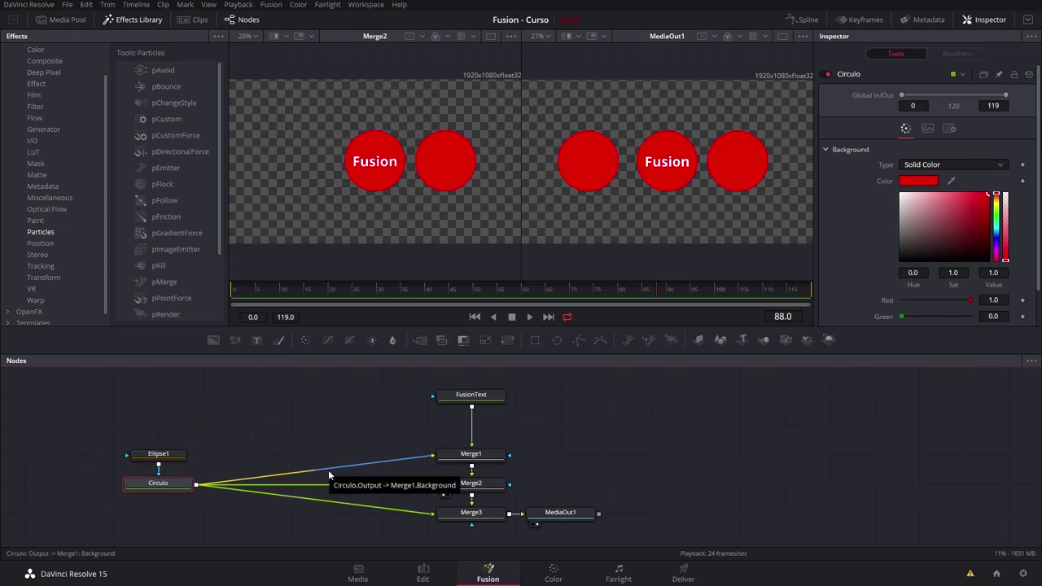
pyautogui.keyDown('alt'); pyautogui.click(320, 468); pyautogui.keyUp('alt')
# Rewire so the router replaces Circulo's direct pipes, feeding Merge3's foreground input too.
pyautogui.moveTo(320, 467)
pyautogui.mouseDown()
pyautogui.moveTo(288, 417)
pyautogui.moveTo(316, 452)
pyautogui.mouseUp()
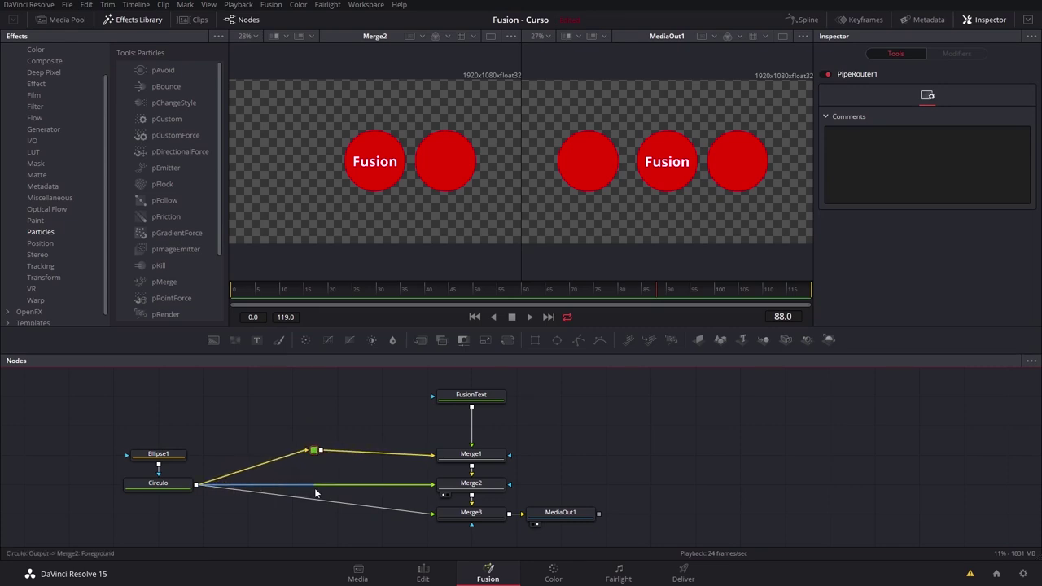
pyautogui.moveTo(390, 480); pyautogui.dragTo(412, 513)
pyautogui.moveTo(326, 451)
pyautogui.mouseDown()
pyautogui.moveTo(306, 484)
pyautogui.moveTo(432, 487)
pyautogui.mouseUp()
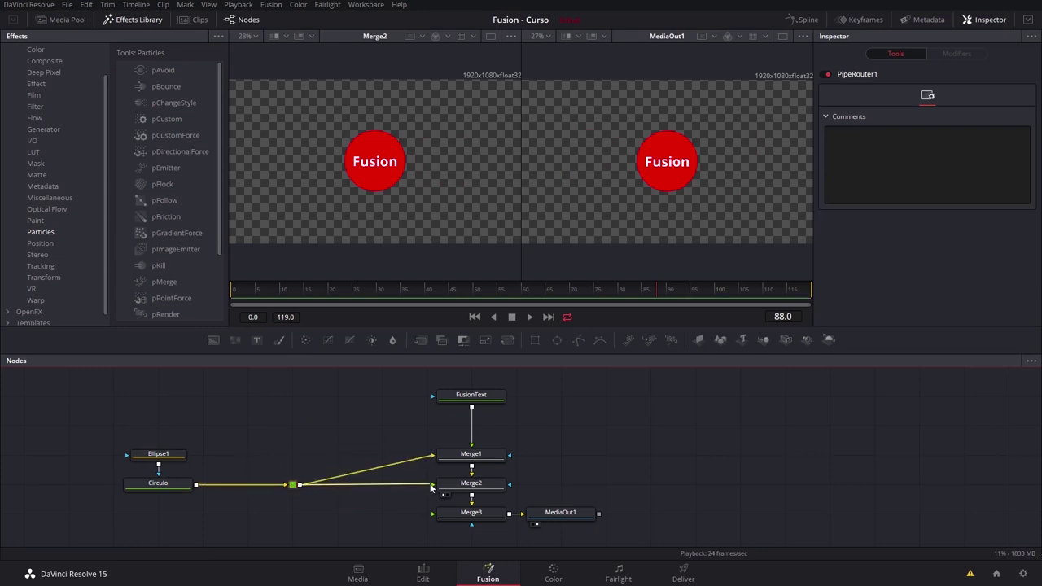
pyautogui.moveTo(300, 485); pyautogui.dragTo(432, 514)
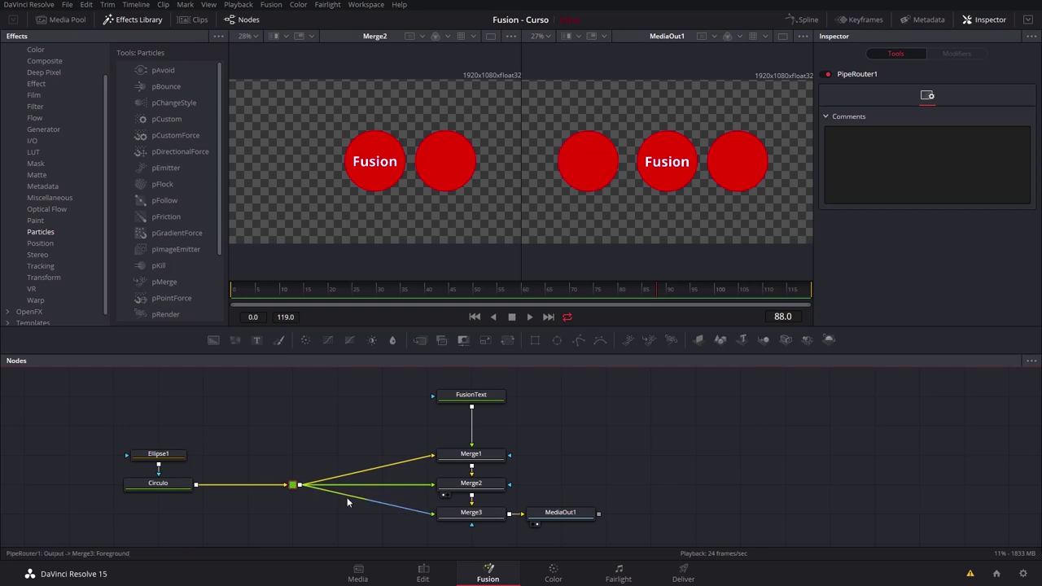
pyautogui.moveTo(293, 486); pyautogui.dragTo(383, 487)
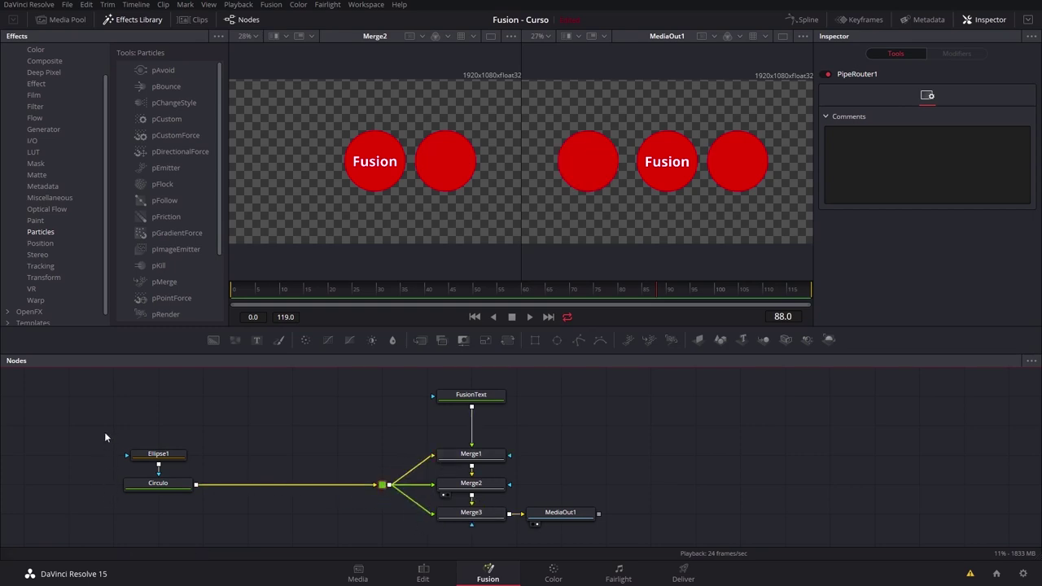
# Slide the pipe router further left toward Circulo.
pyautogui.moveTo(105, 438); pyautogui.dragTo(180, 488)
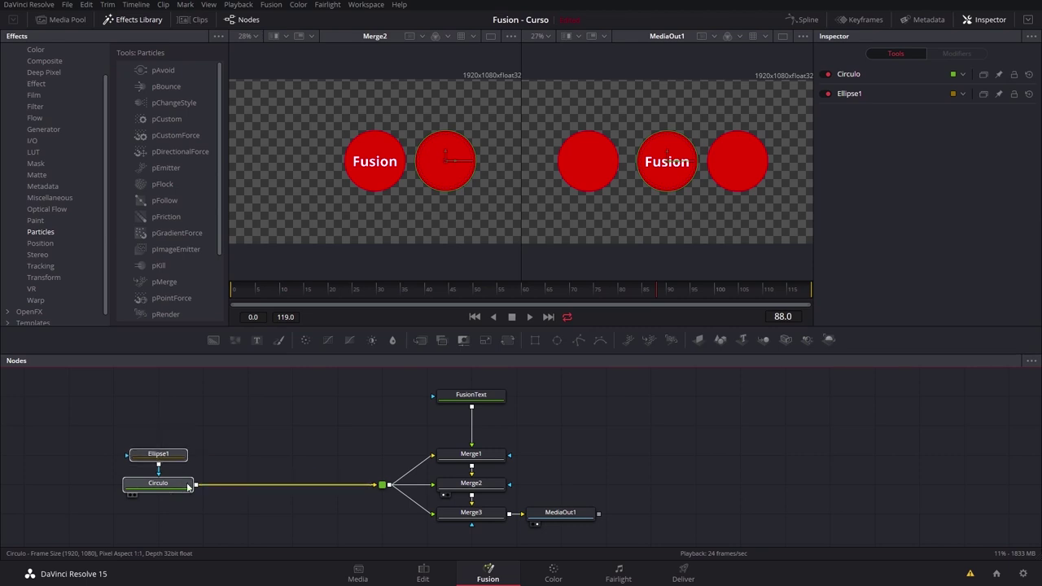
pyautogui.click(187, 484)
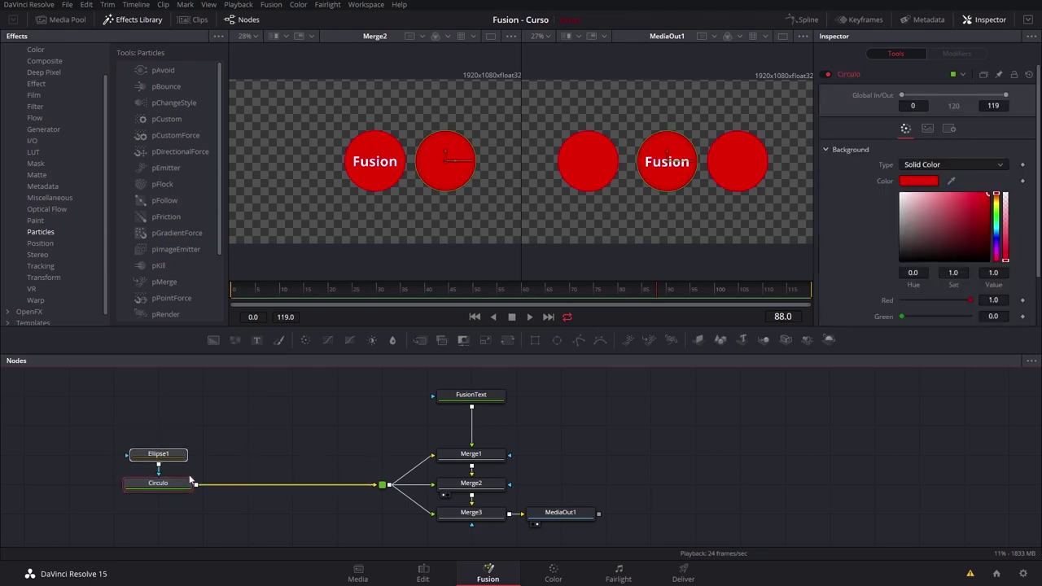
pyautogui.click(383, 485)
pyautogui.moveTo(358, 488); pyautogui.dragTo(338, 485)
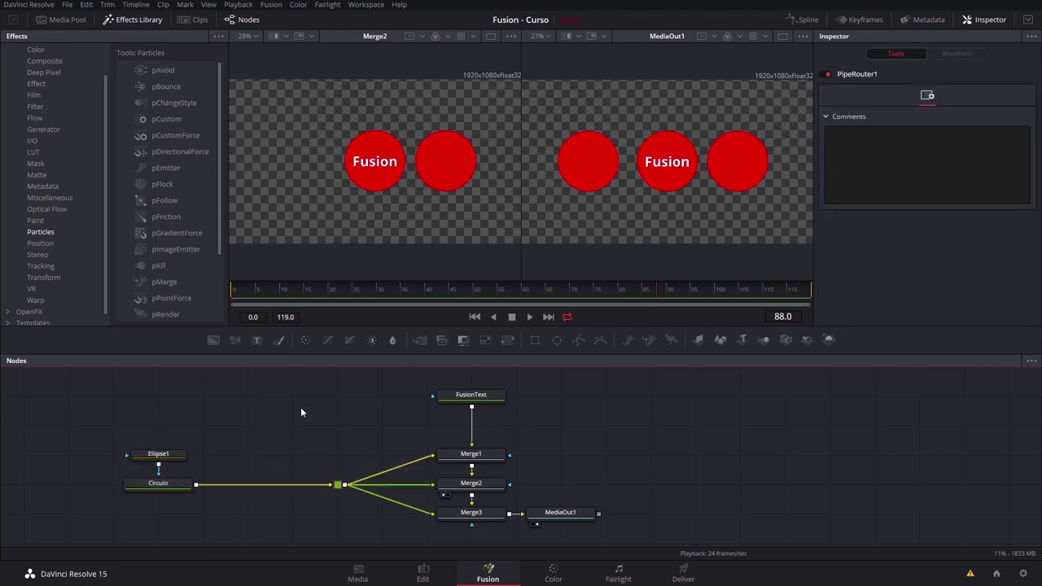
# Switch node pipes to Orthogonal Pipes.
pyautogui.rightClick(580, 417)
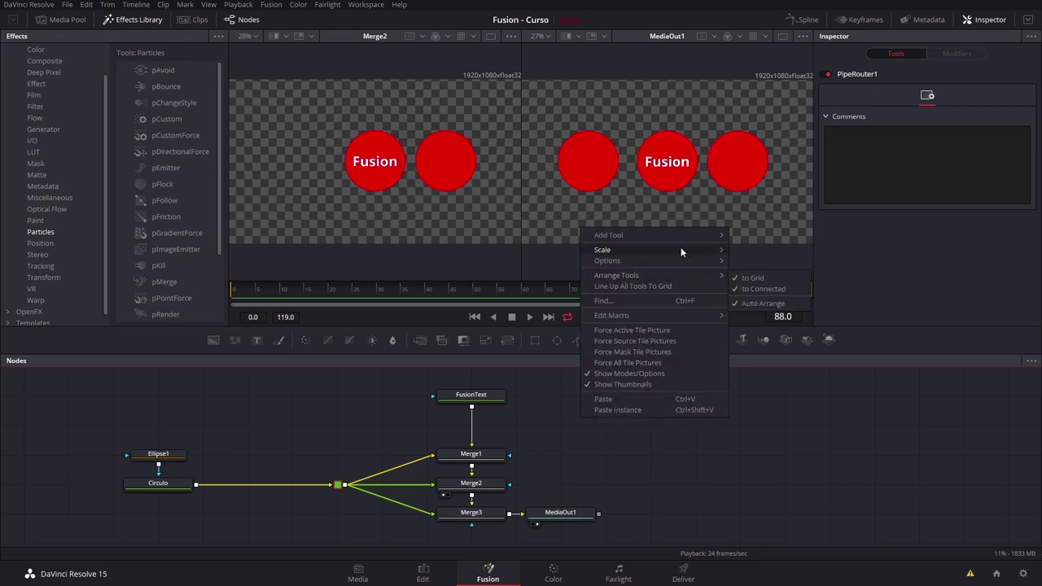
pyautogui.moveTo(682, 249)
pyautogui.moveTo(713, 261)
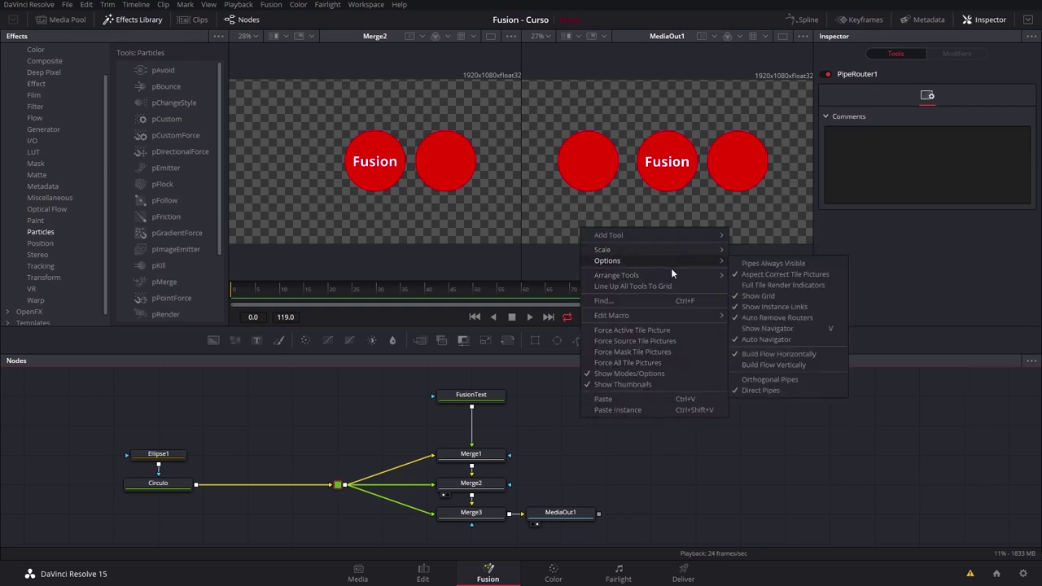
pyautogui.click(761, 379)
# Reposition Merge1 and place FusionText directly above it.
pyautogui.rightClick(619, 425)
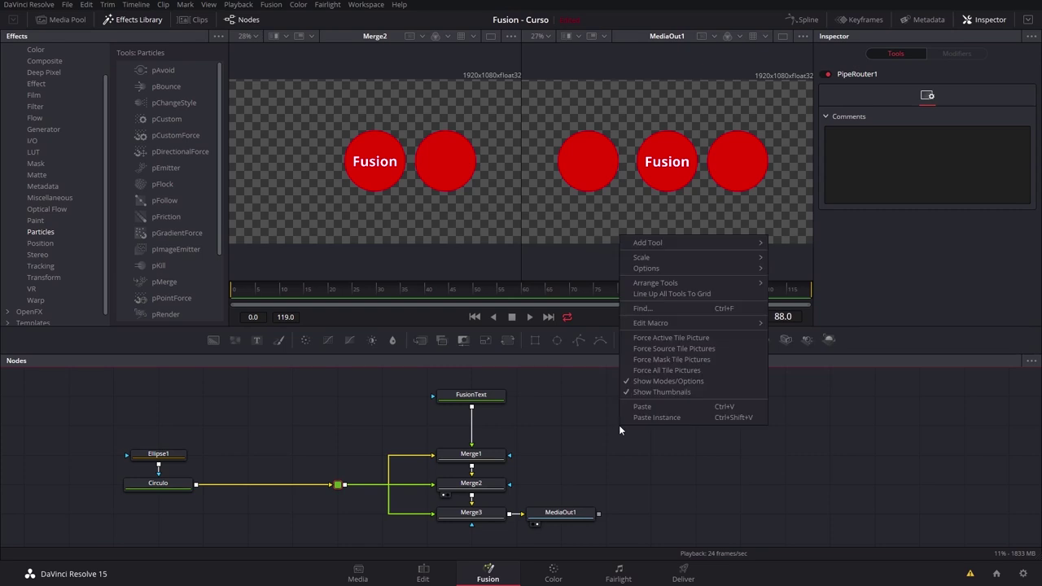
pyautogui.click(462, 407)
pyautogui.moveTo(472, 395); pyautogui.dragTo(560, 424)
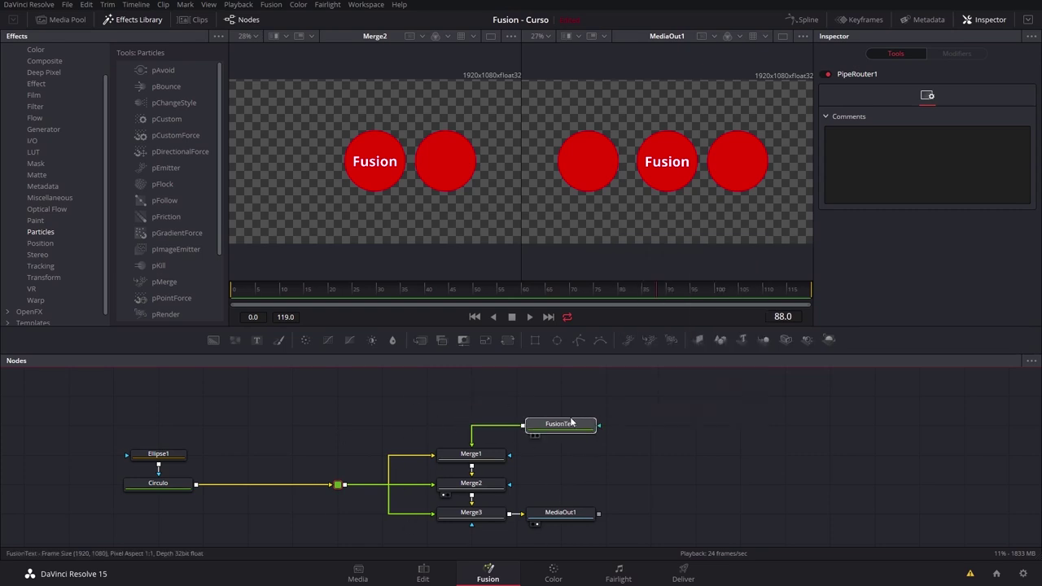
pyautogui.moveTo(472, 454); pyautogui.dragTo(426, 425)
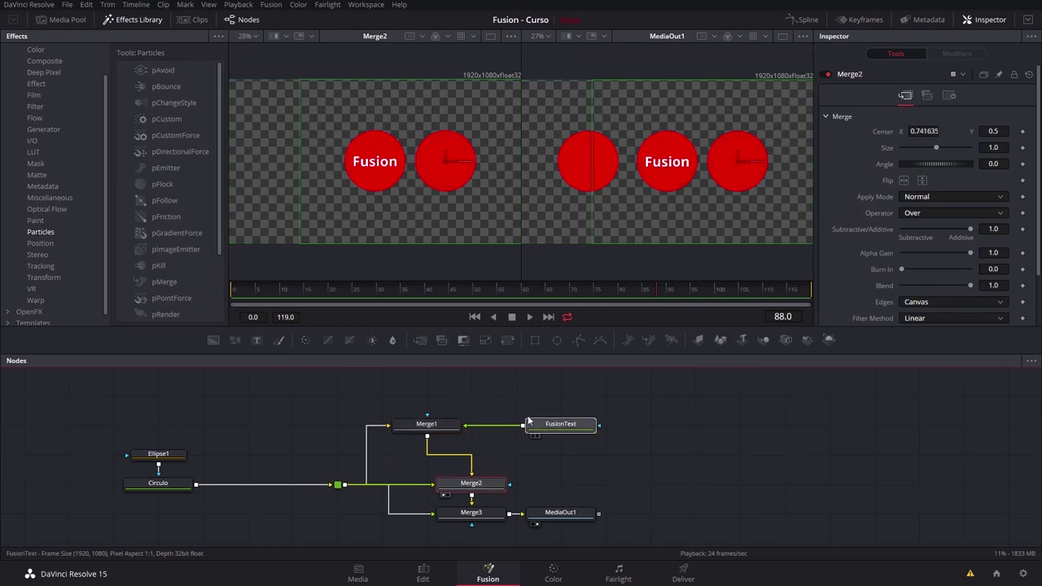
pyautogui.moveTo(560, 425); pyautogui.dragTo(517, 395)
# Line up all tools to the grid and realign Merge1 above Merge2 under FusionText.
pyautogui.rightClick(604, 412)
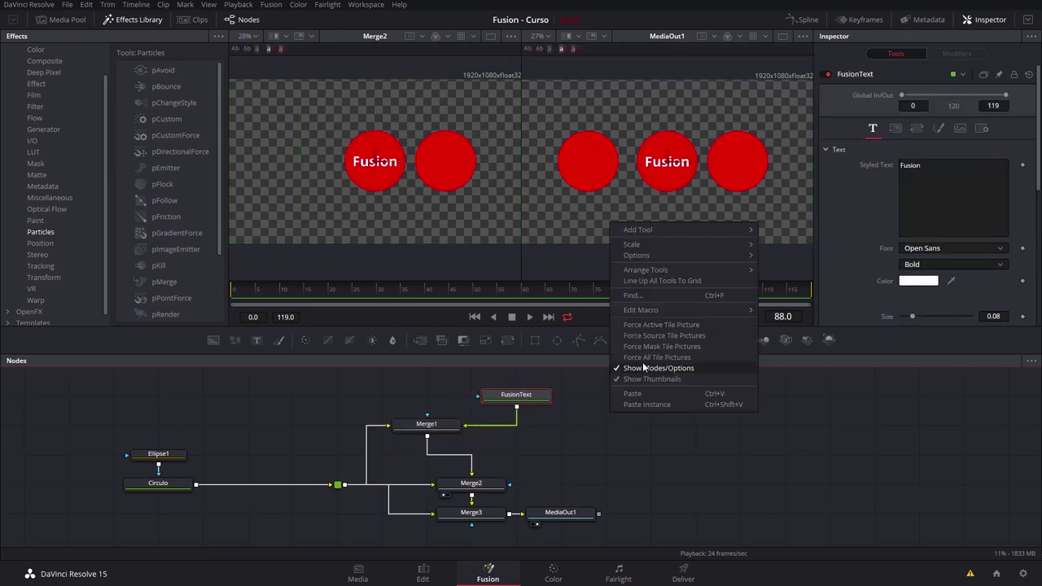
pyautogui.click(678, 280)
pyautogui.moveTo(410, 431)
pyautogui.mouseDown()
pyautogui.moveTo(500, 461)
pyautogui.moveTo(455, 461)
pyautogui.mouseUp()
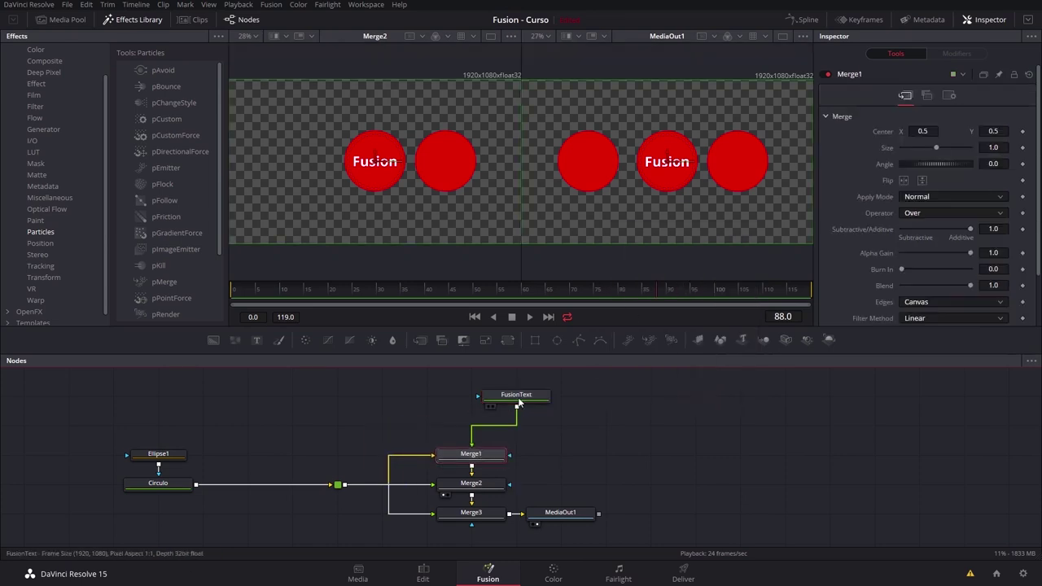
pyautogui.moveTo(522, 391); pyautogui.dragTo(477, 421)
pyautogui.rightClick(562, 413)
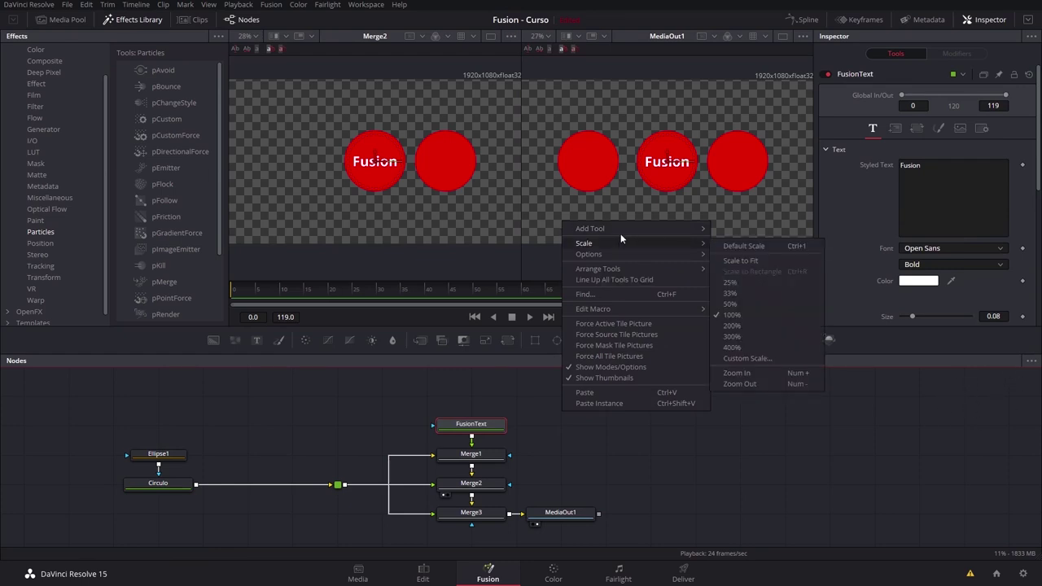
# Enable Auto Navigator, enlarge the navigator and bring FusionText fully into view.
pyautogui.moveTo(625, 254)
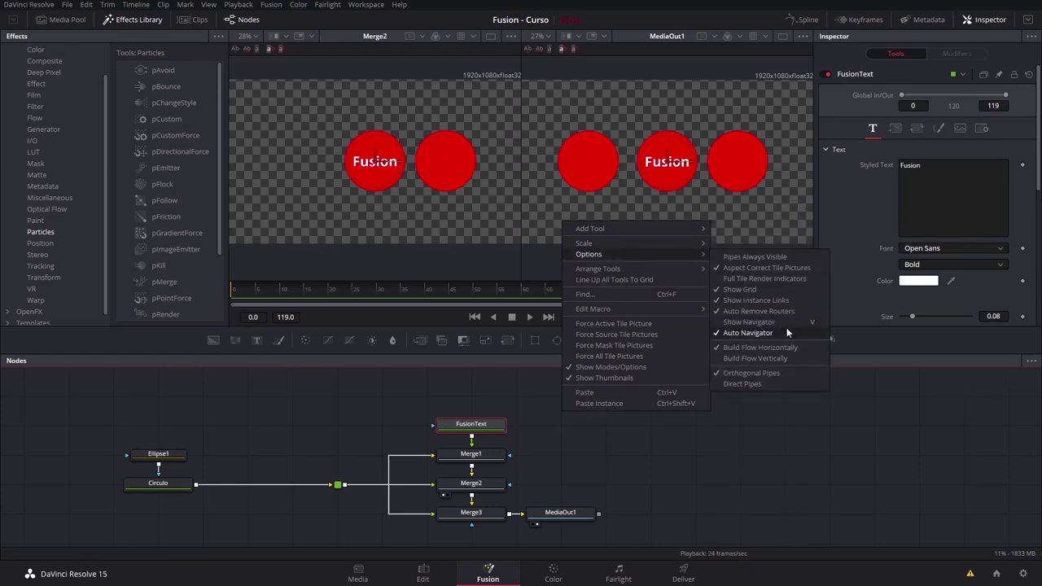
pyautogui.click(754, 322)
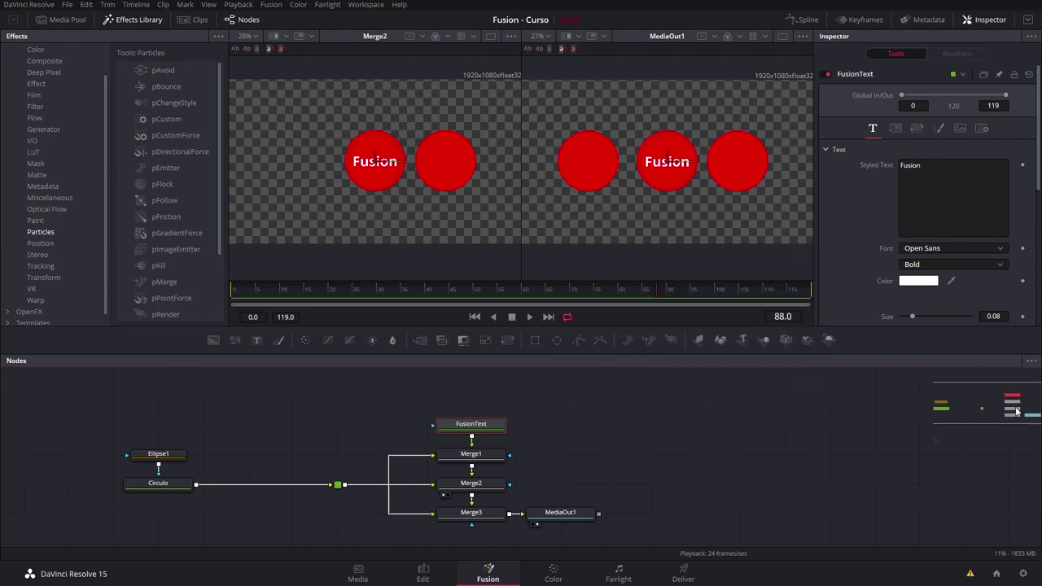
pyautogui.moveTo(935, 440)
pyautogui.mouseDown()
pyautogui.moveTo(820, 435)
pyautogui.moveTo(956, 426)
pyautogui.mouseUp()
pyautogui.click(956, 417)
pyautogui.moveTo(956, 415); pyautogui.dragTo(967, 408)
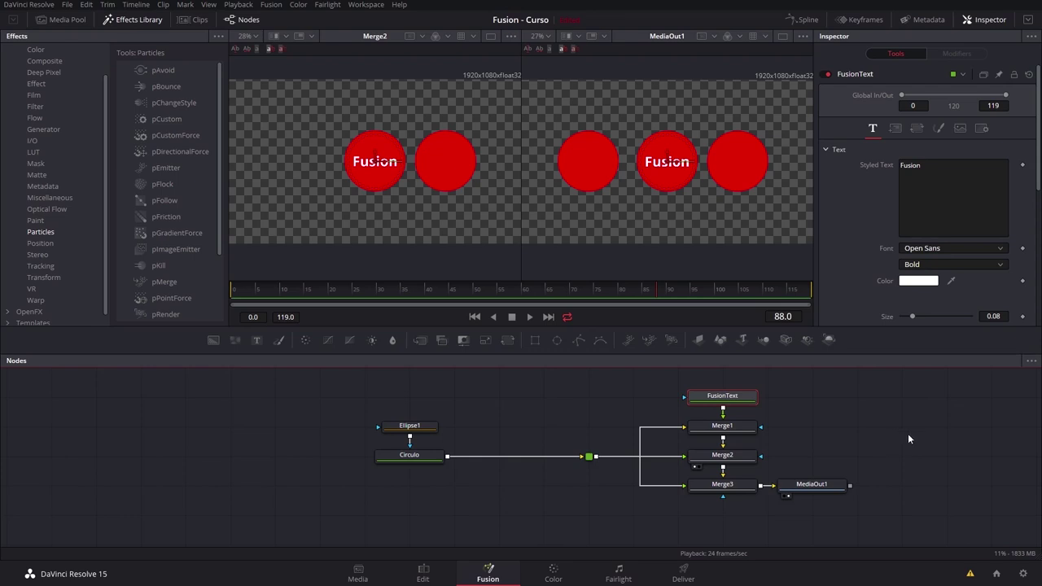
# Centre the node graph and move MediaOut1 further right of Merge3.
pyautogui.moveTo(910, 439); pyautogui.dragTo(714, 442)
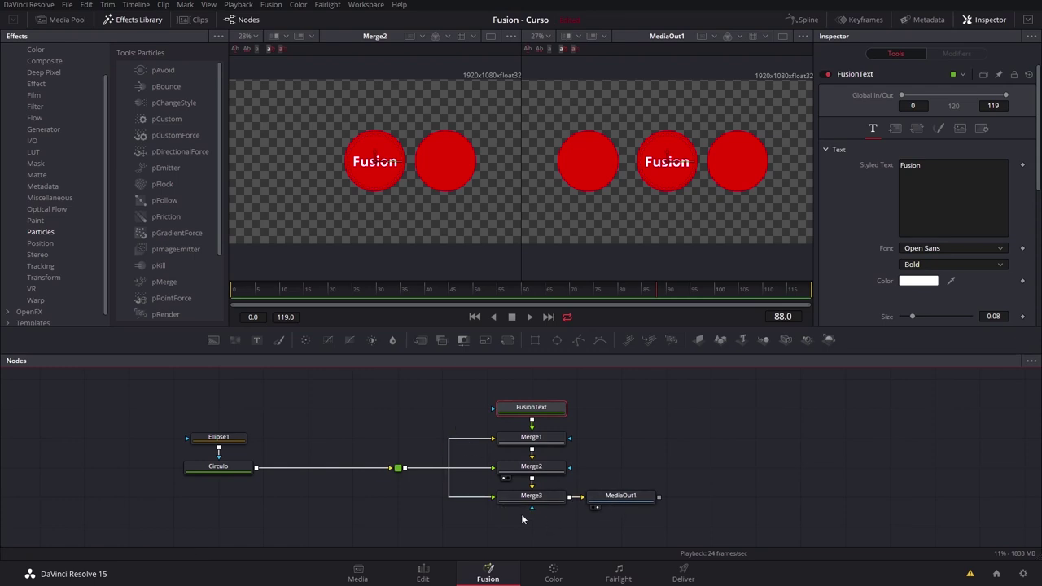
pyautogui.moveTo(620, 495); pyautogui.dragTo(710, 495)
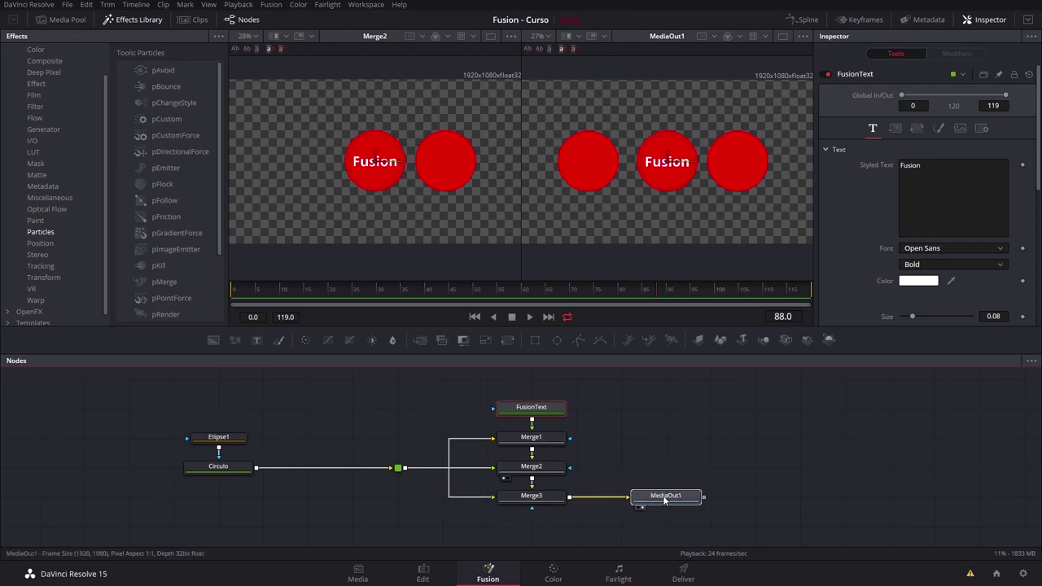
pyautogui.moveTo(201, 398); pyautogui.dragTo(238, 399)
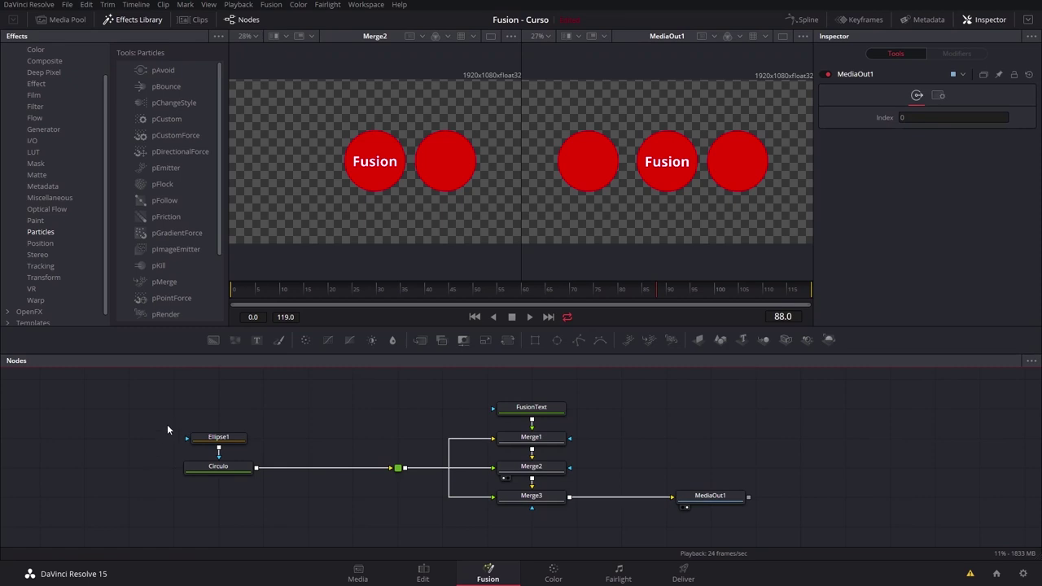
# Select Ellipse1, Circulo, the router and Merge1–Merge3, group with Ctrl+G, then undo it.
pyautogui.moveTo(171, 407); pyautogui.dragTo(468, 503)
pyautogui.moveTo(140, 440)
pyautogui.mouseDown()
pyautogui.moveTo(590, 530)
pyautogui.moveTo(583, 513)
pyautogui.mouseUp()
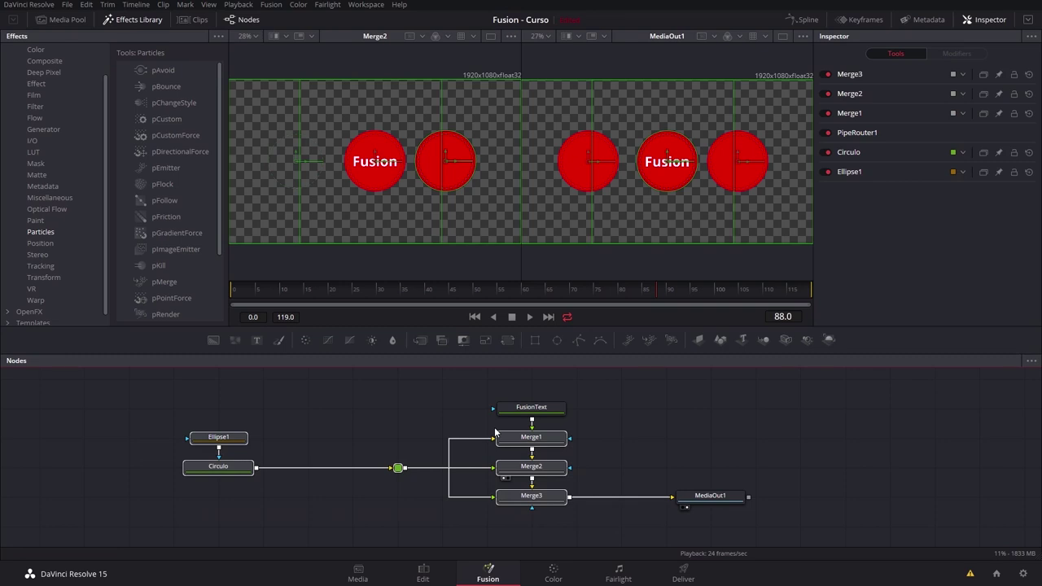
pyautogui.moveTo(141, 432); pyautogui.dragTo(561, 514)
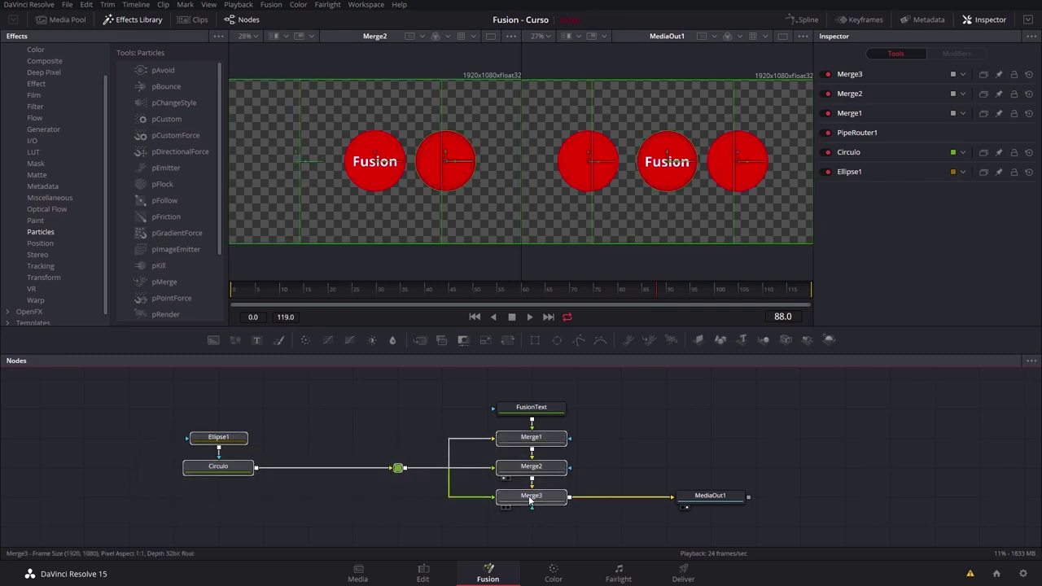
pyautogui.hotkey('ctrl', 'g')
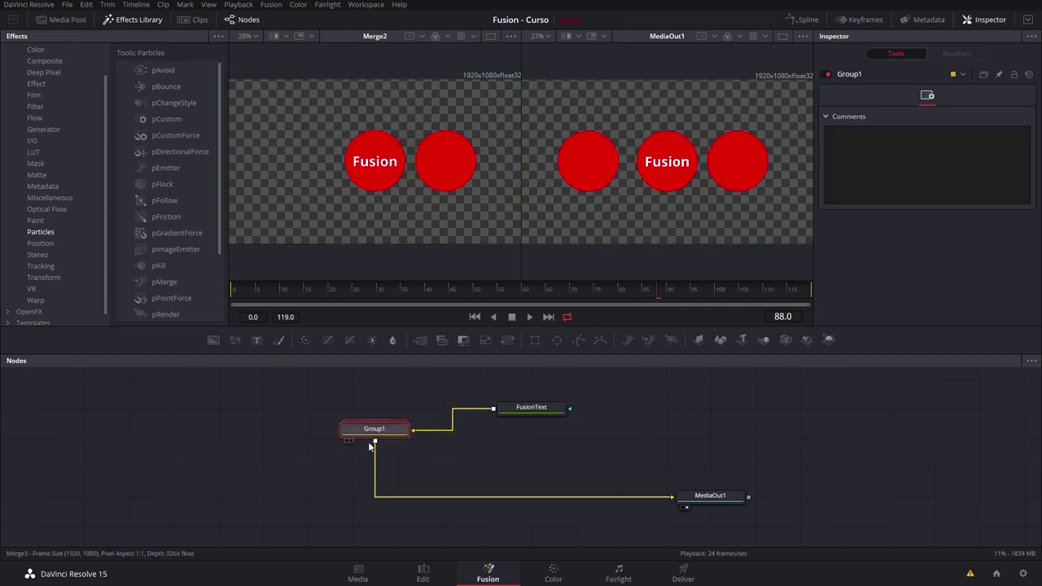
pyautogui.hotkey('ctrl', 'z')
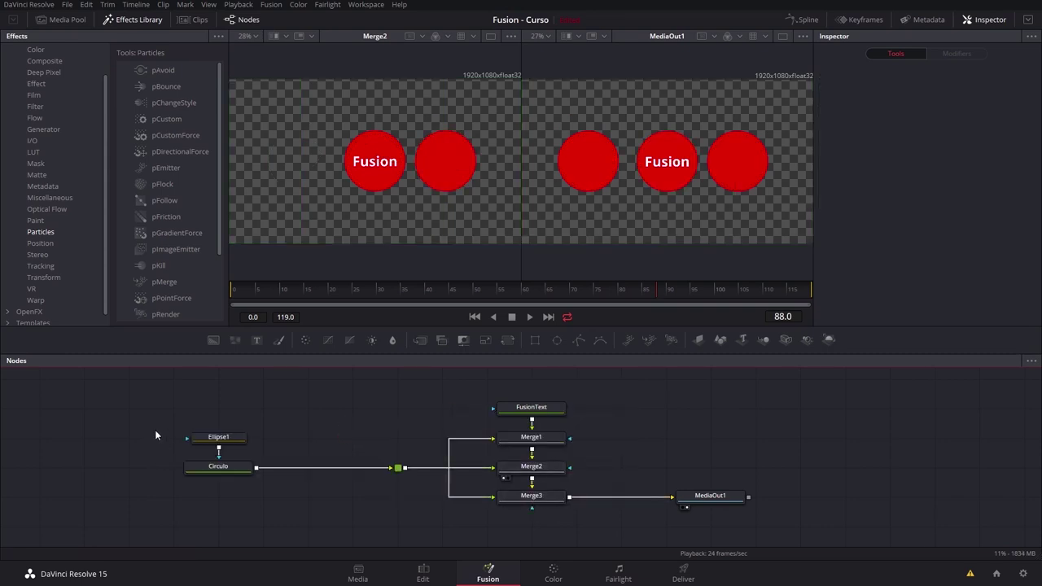
# Group the selected nodes into Group1 via the context menu and move it below FusionText.
pyautogui.moveTo(156, 435); pyautogui.dragTo(675, 547)
pyautogui.rightClick(528, 444)
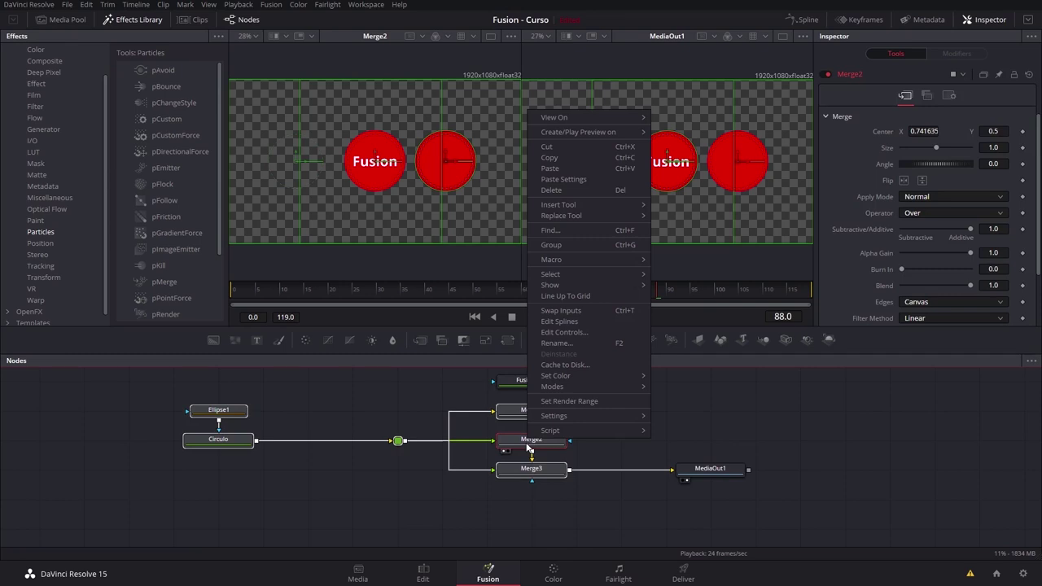
pyautogui.click(571, 246)
pyautogui.moveTo(393, 401); pyautogui.dragTo(535, 469)
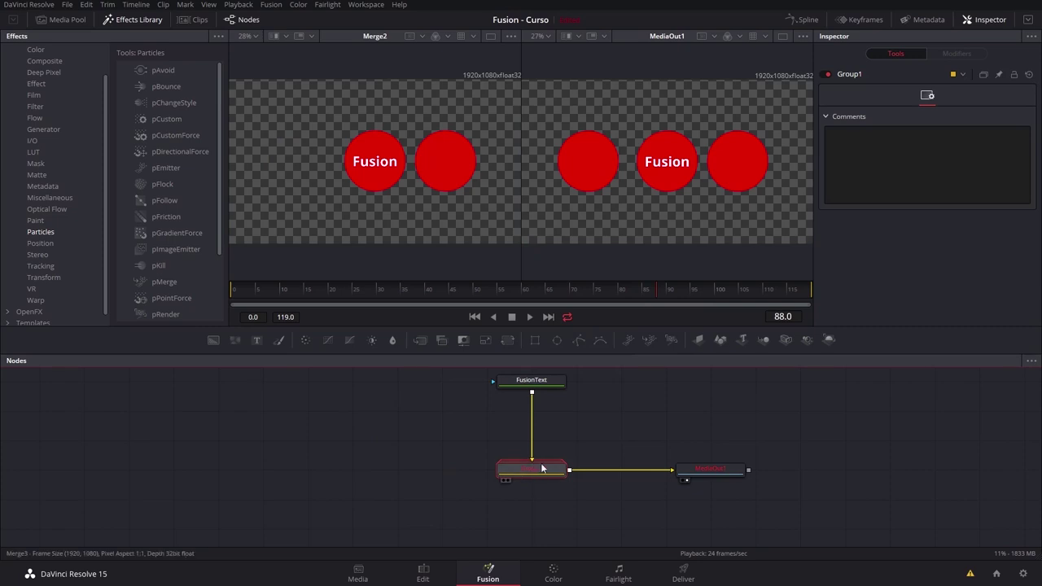
# Expand Group1 to show its nodes and give the Nodes panel more room.
pyautogui.click(588, 444)
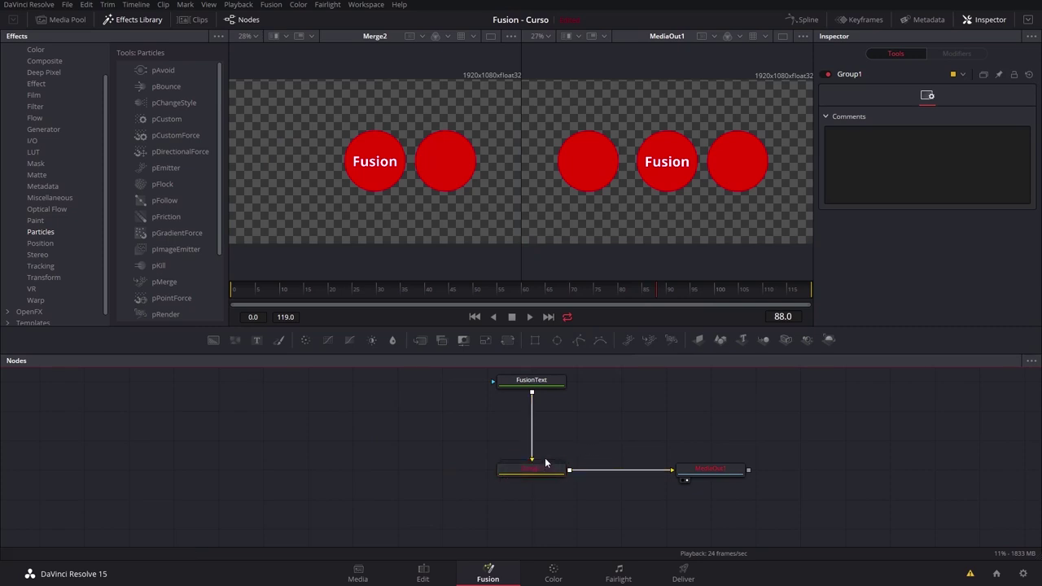
pyautogui.moveTo(588, 444); pyautogui.dragTo(456, 467)
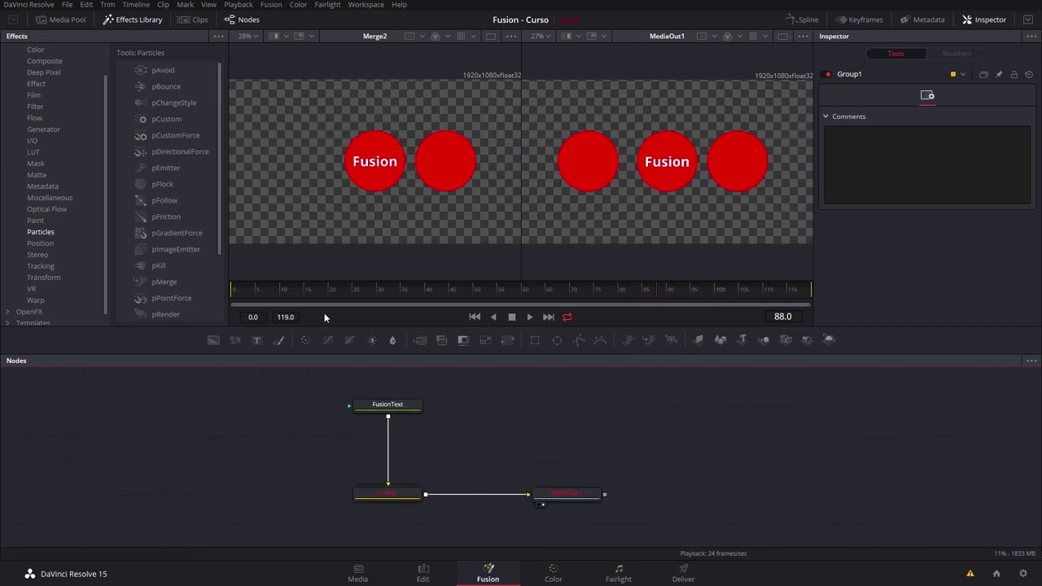
pyautogui.click(418, 451)
pyautogui.click(372, 493)
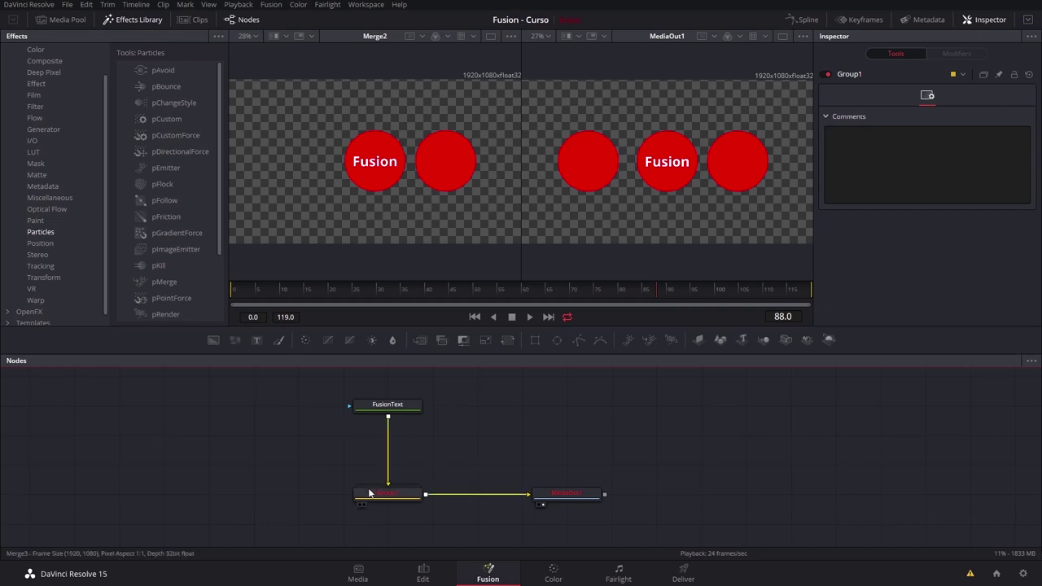
pyautogui.doubleClick(412, 494)
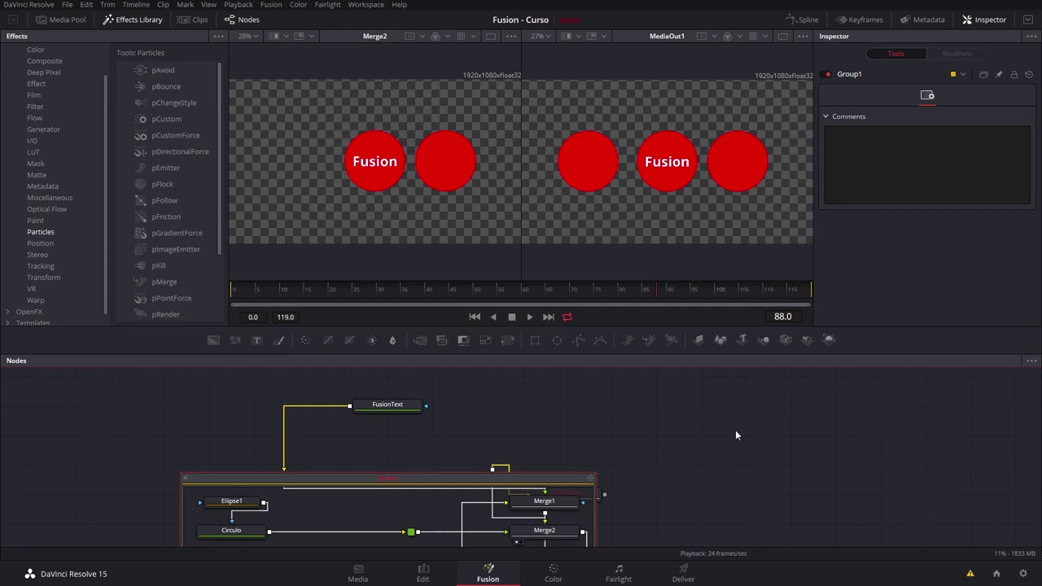
pyautogui.moveTo(412, 494)
pyautogui.mouseDown()
pyautogui.moveTo(321, 494)
pyautogui.moveTo(657, 546)
pyautogui.mouseUp()
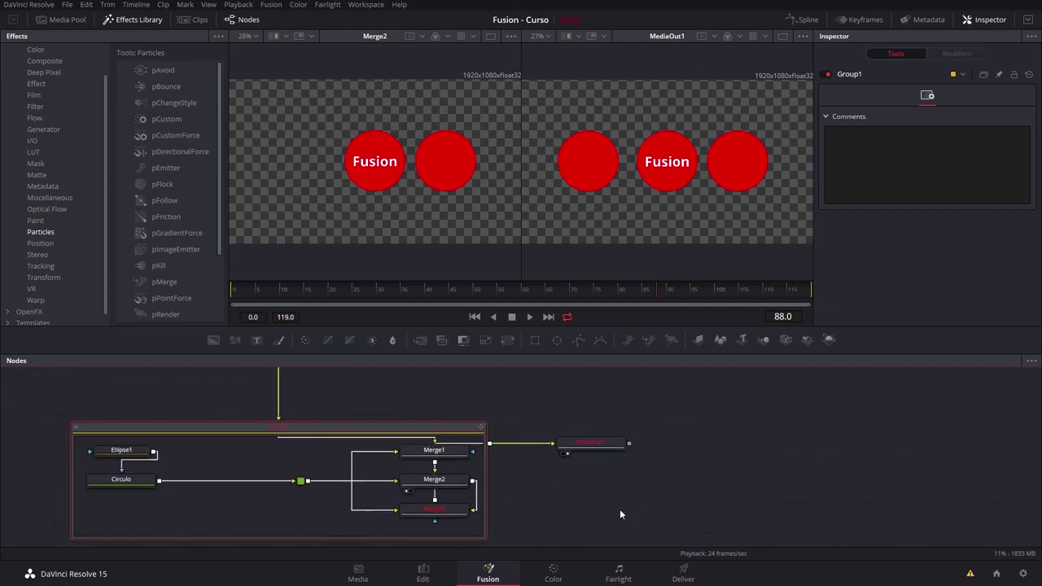
pyautogui.moveTo(444, 328); pyautogui.dragTo(446, 227)
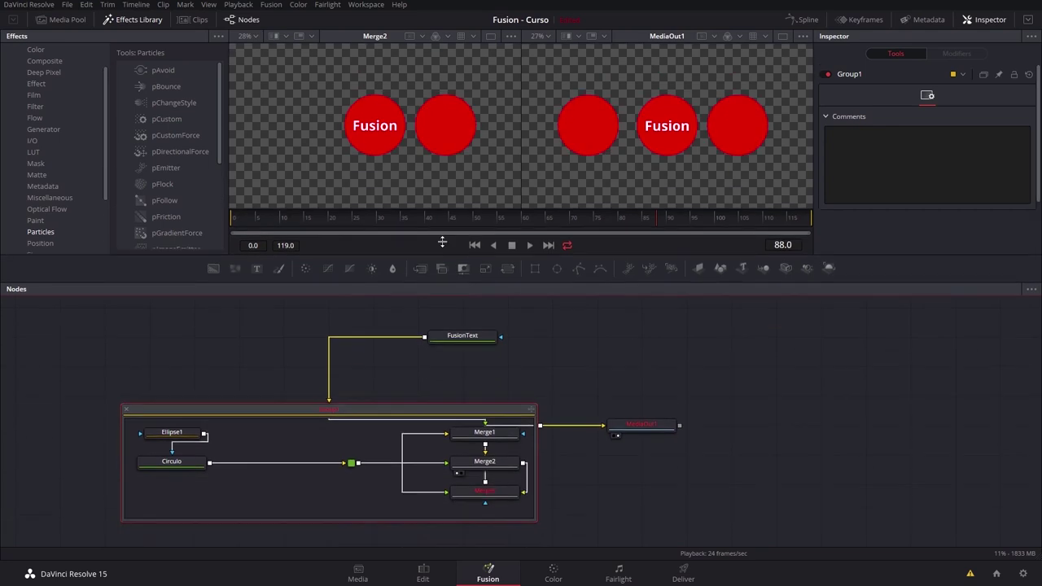
# Move the open Group1 left and down, collapse it, then expand it again.
pyautogui.moveTo(491, 376); pyautogui.dragTo(401, 404)
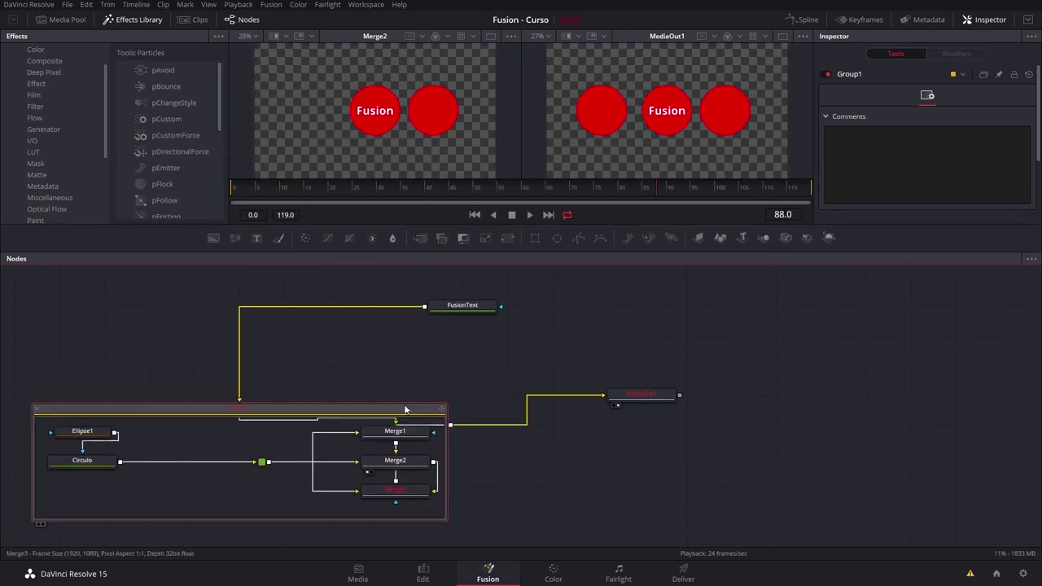
pyautogui.click(36, 409)
pyautogui.click(237, 424)
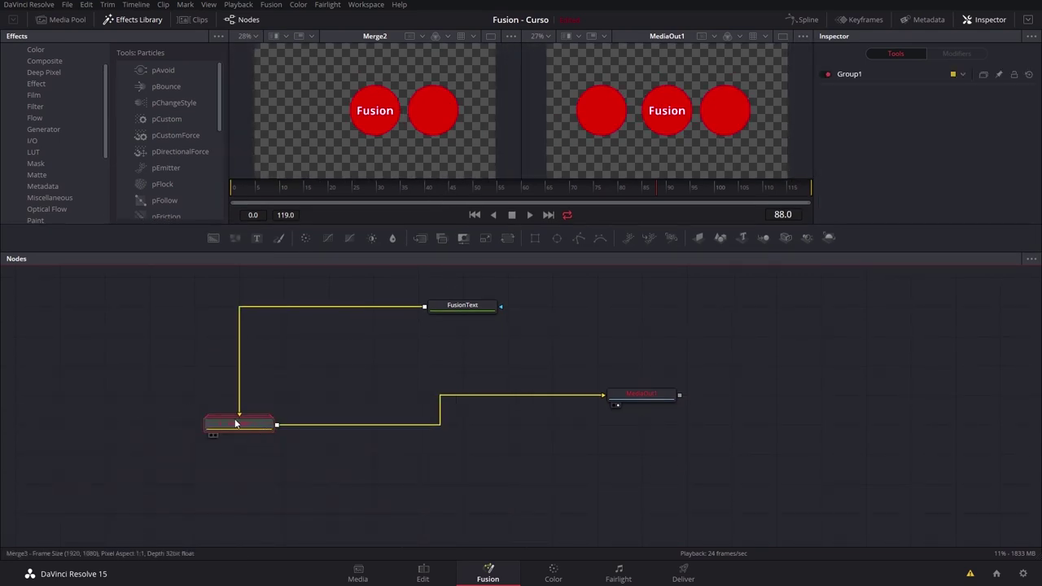
pyautogui.doubleClick(239, 425)
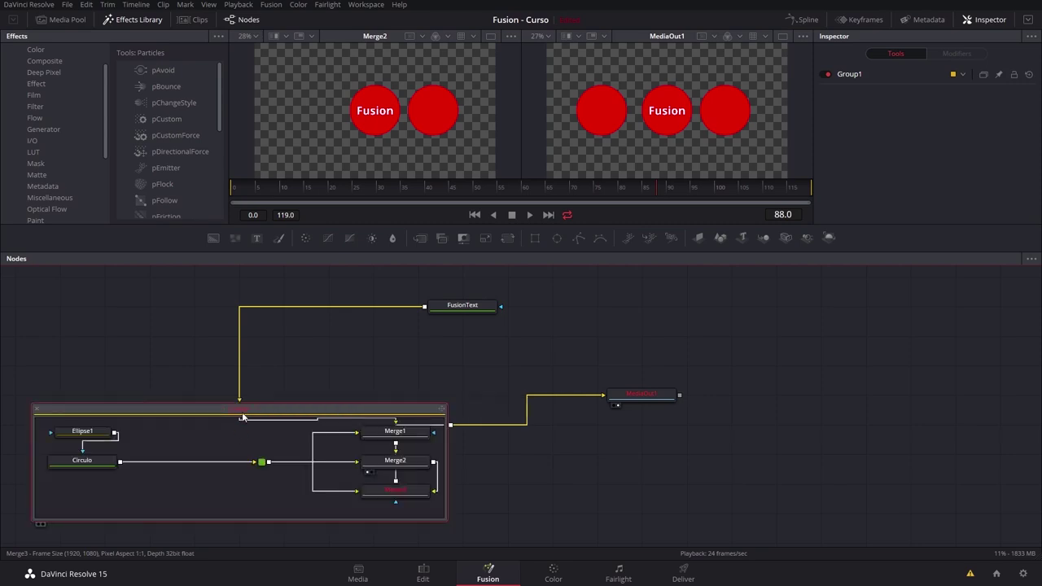
# Ungroup Group1 into loose nodes and place FusionText directly above Merge1.
pyautogui.rightClick(215, 405)
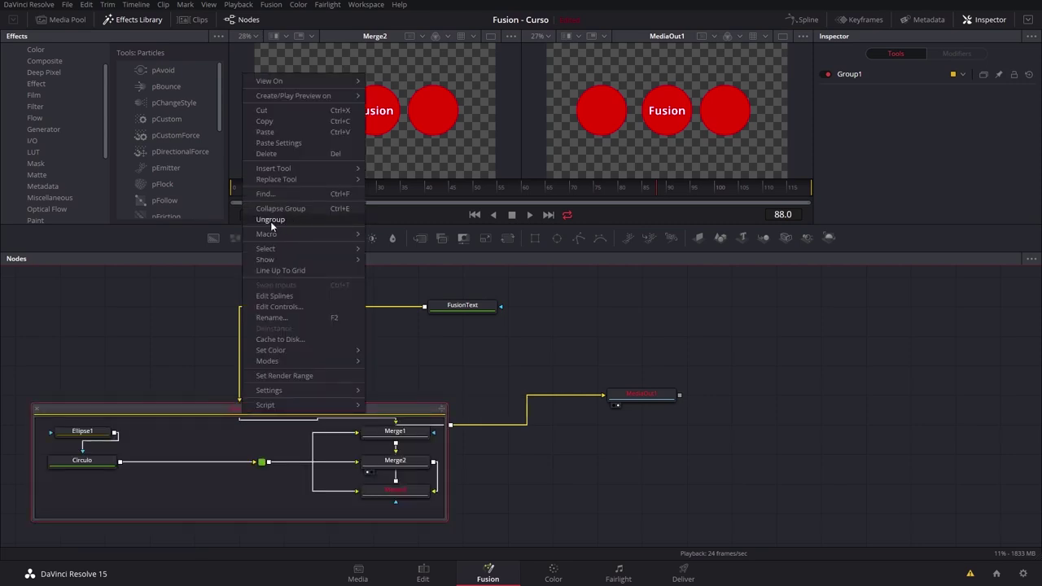
pyautogui.click(306, 220)
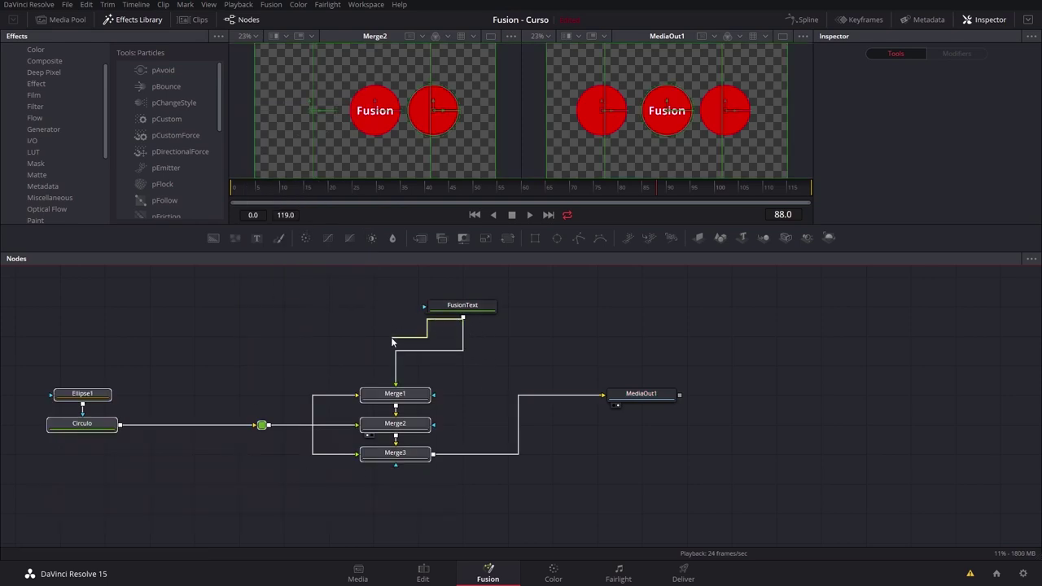
pyautogui.moveTo(454, 307); pyautogui.dragTo(386, 335)
pyautogui.moveTo(92, 249)
pyautogui.mouseDown()
pyautogui.moveTo(93, 304)
pyautogui.moveTo(93, 290)
pyautogui.mouseUp()
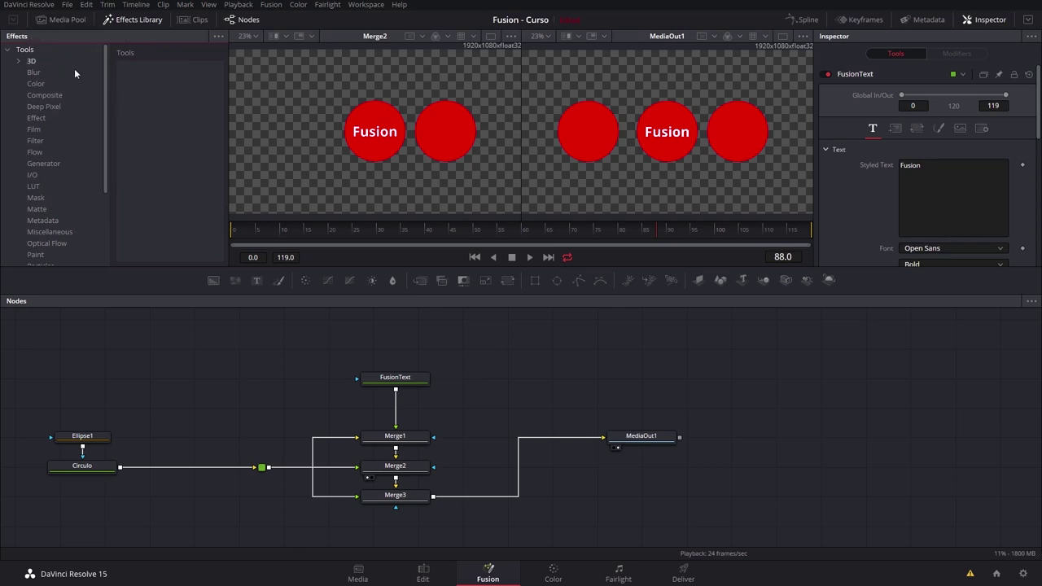
# Add a Flow Underlay around Merge1–Merge3, resize it, and move FusionText above it.
pyautogui.click(42, 153)
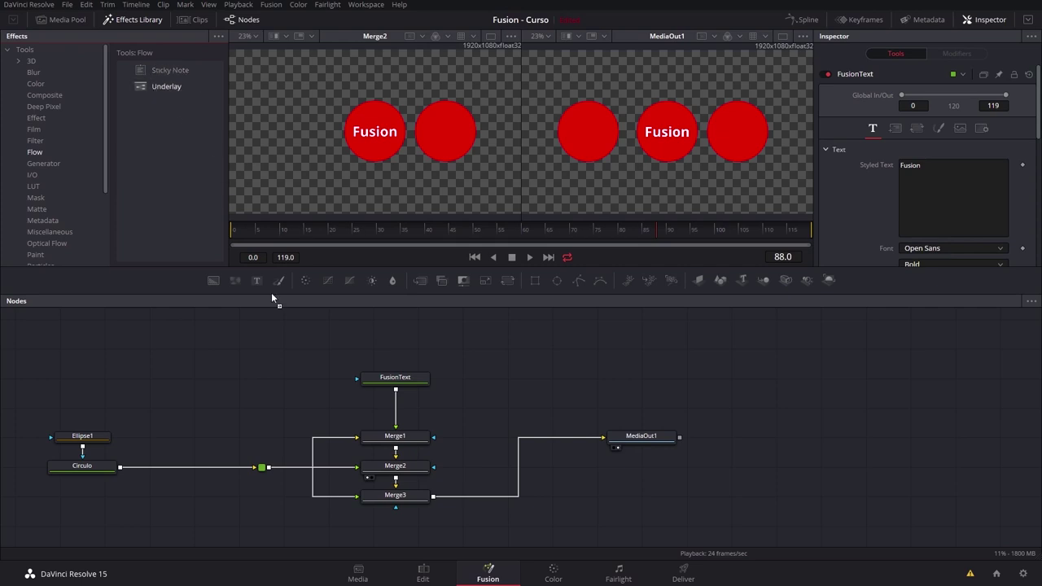
pyautogui.moveTo(273, 299)
pyautogui.mouseDown()
pyautogui.moveTo(445, 408)
pyautogui.moveTo(477, 408)
pyautogui.mouseUp()
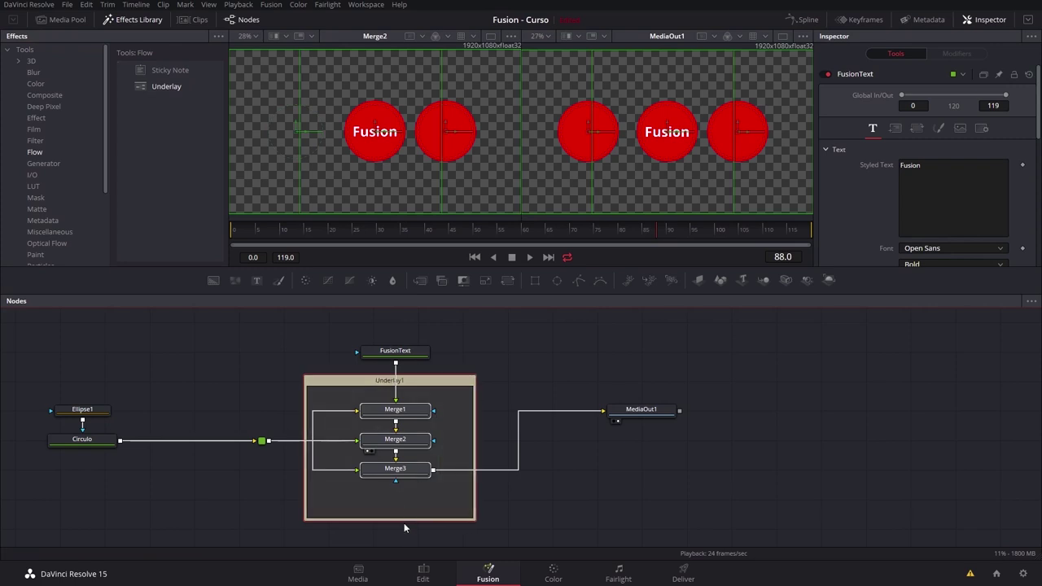
pyautogui.moveTo(404, 526); pyautogui.dragTo(403, 500)
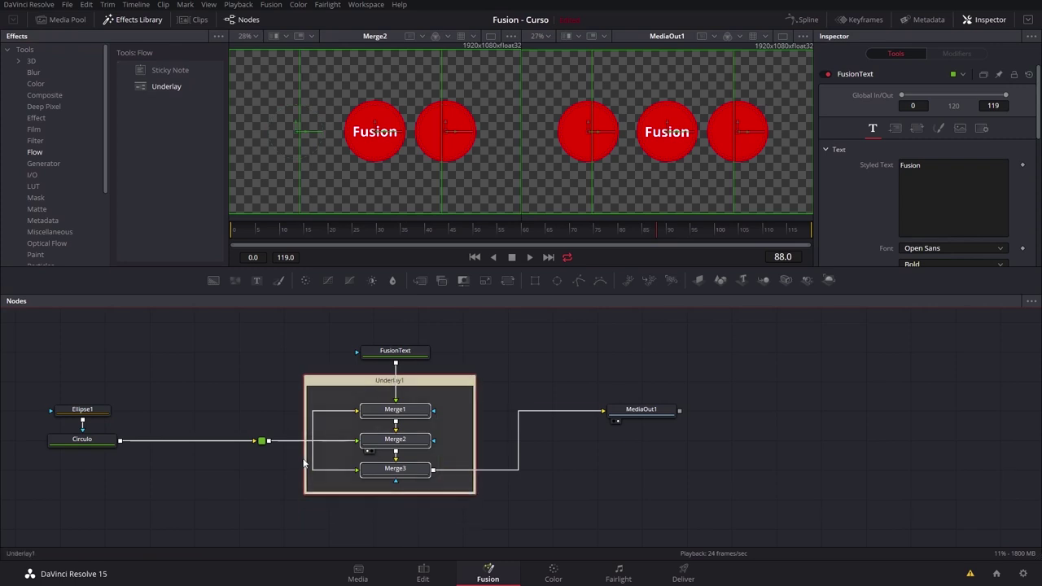
pyautogui.moveTo(307, 462); pyautogui.dragTo(289, 462)
pyautogui.moveTo(405, 351); pyautogui.dragTo(405, 335)
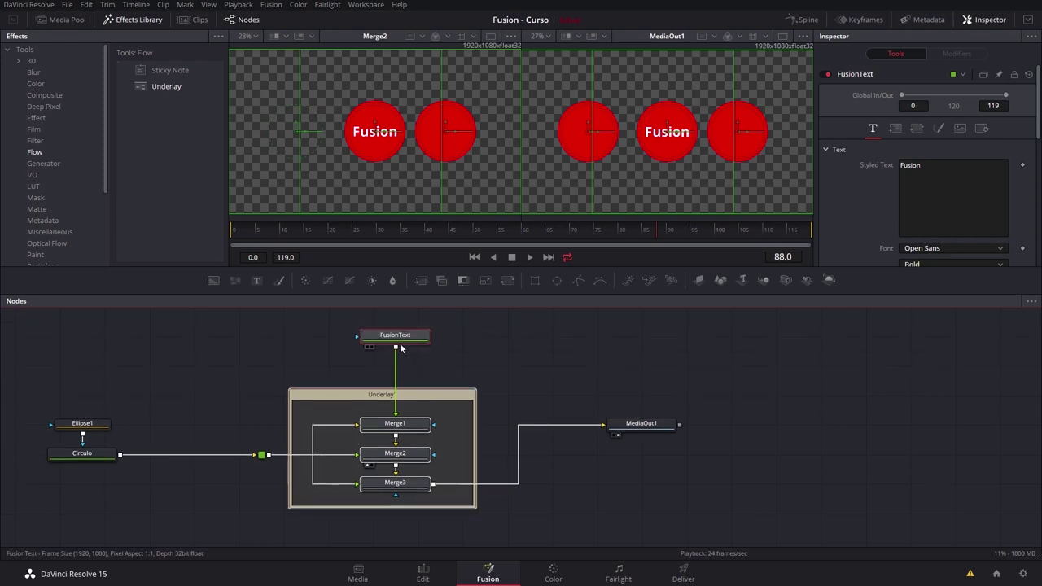
# Rename the underlay 'Diversoscirculos', keep Merge1's name, and shift the underlay slightly.
pyautogui.click(379, 396)
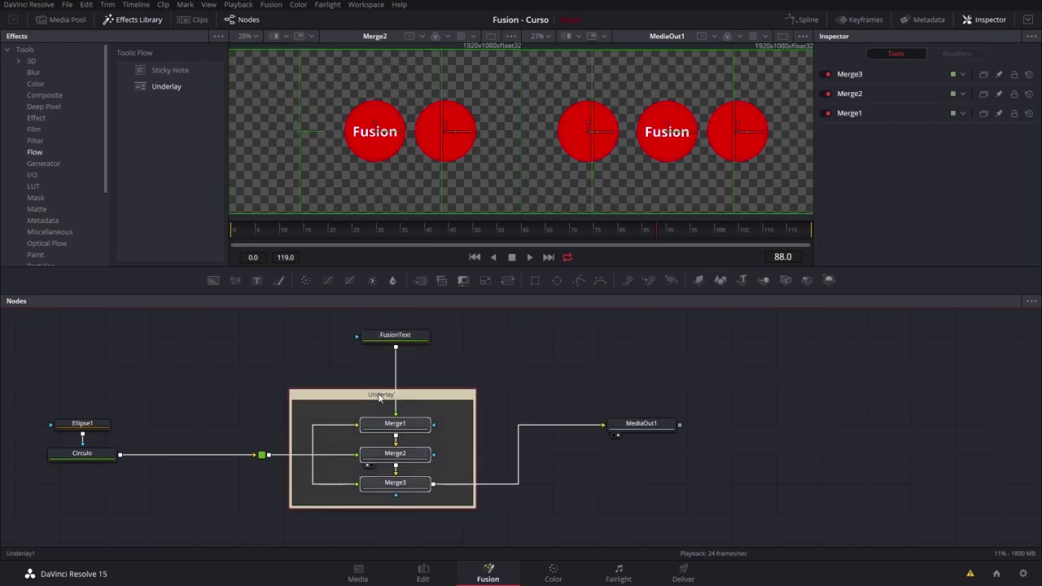
pyautogui.press('F2')
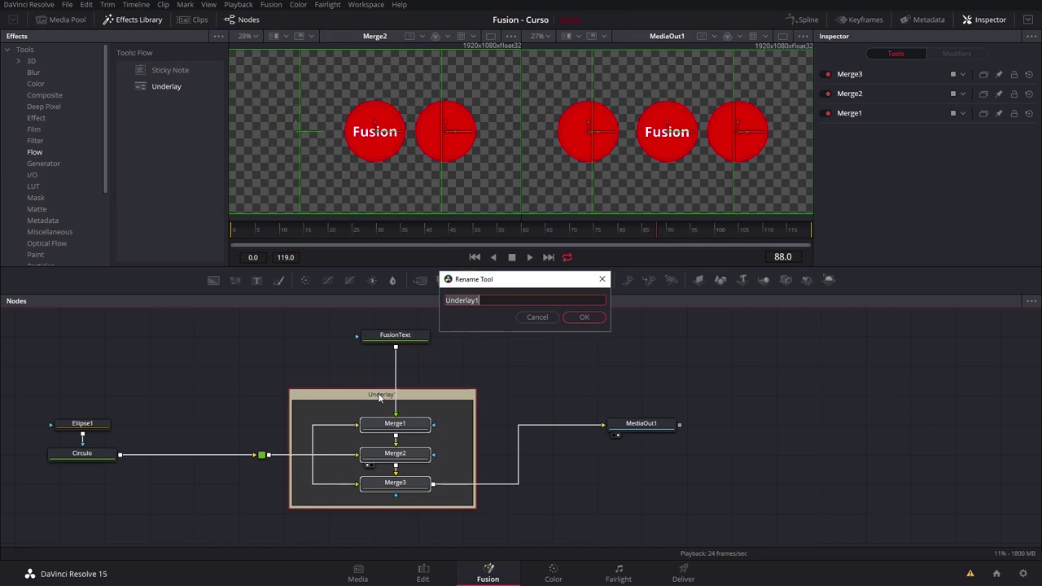
pyautogui.write('Diversoscirculos')
pyautogui.press('Return')
pyautogui.click(539, 318)
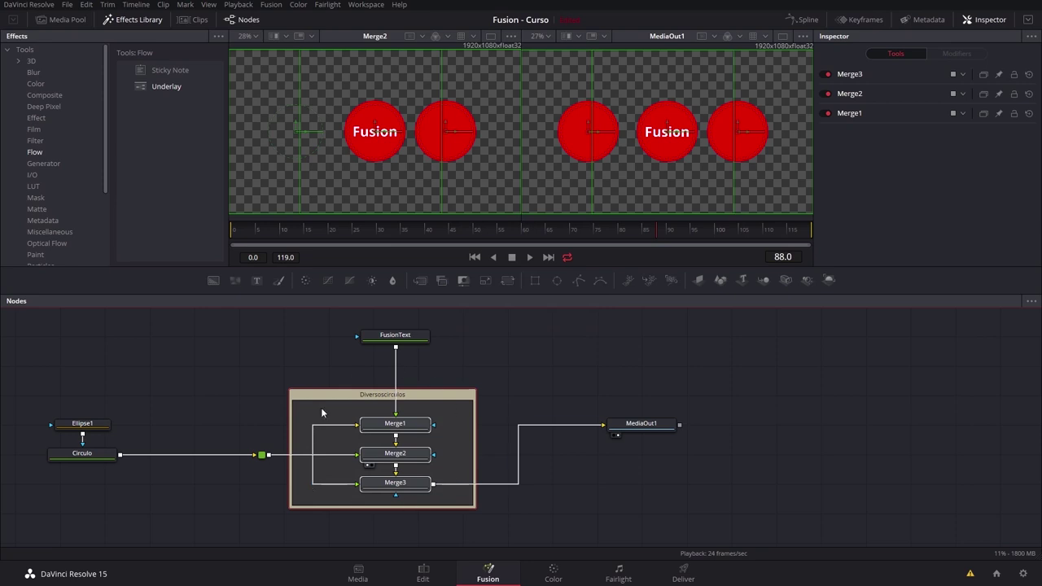
pyautogui.moveTo(427, 398)
pyautogui.mouseDown()
pyautogui.moveTo(439, 400)
pyautogui.moveTo(417, 400)
pyautogui.mouseUp()
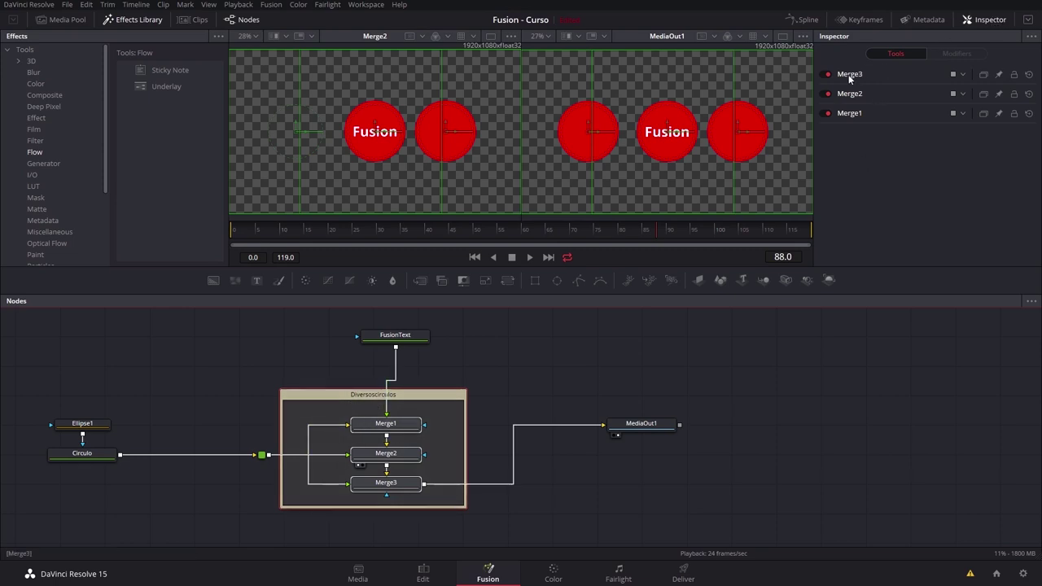
# Inspect Merge1 and the Diversoscirculos underlay, then review the Merge1, Merge2 and Merge3 settings in the Inspector.
pyautogui.click(391, 430)
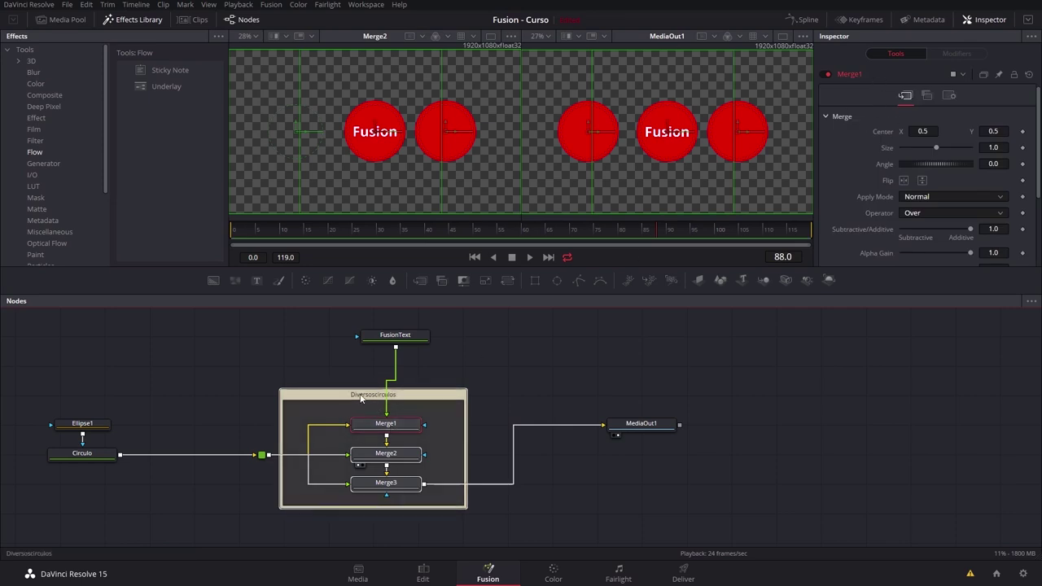
pyautogui.click(556, 368)
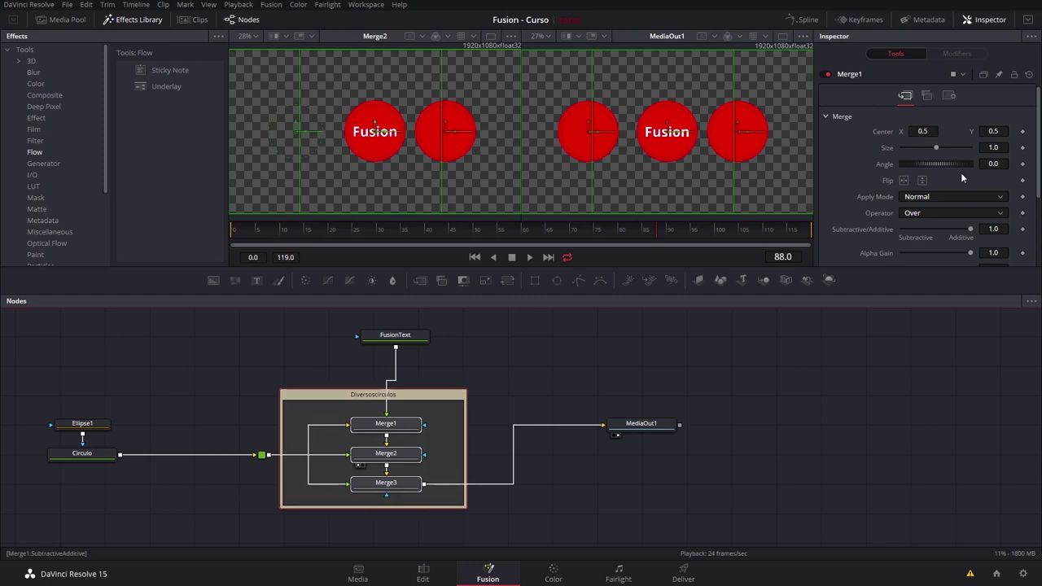
pyautogui.moveTo(1037, 99); pyautogui.dragTo(1036, 212)
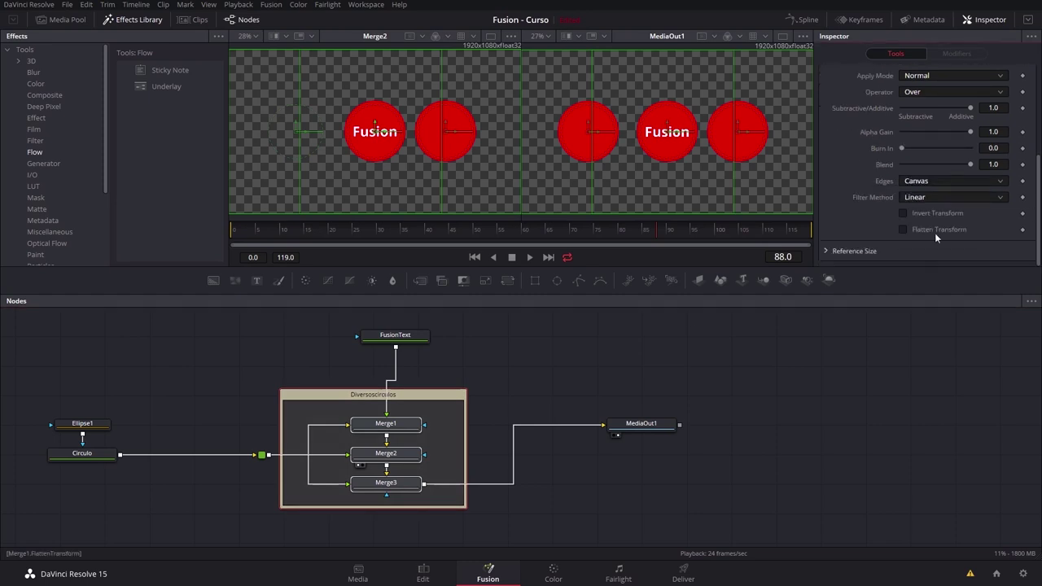
pyautogui.click(414, 409)
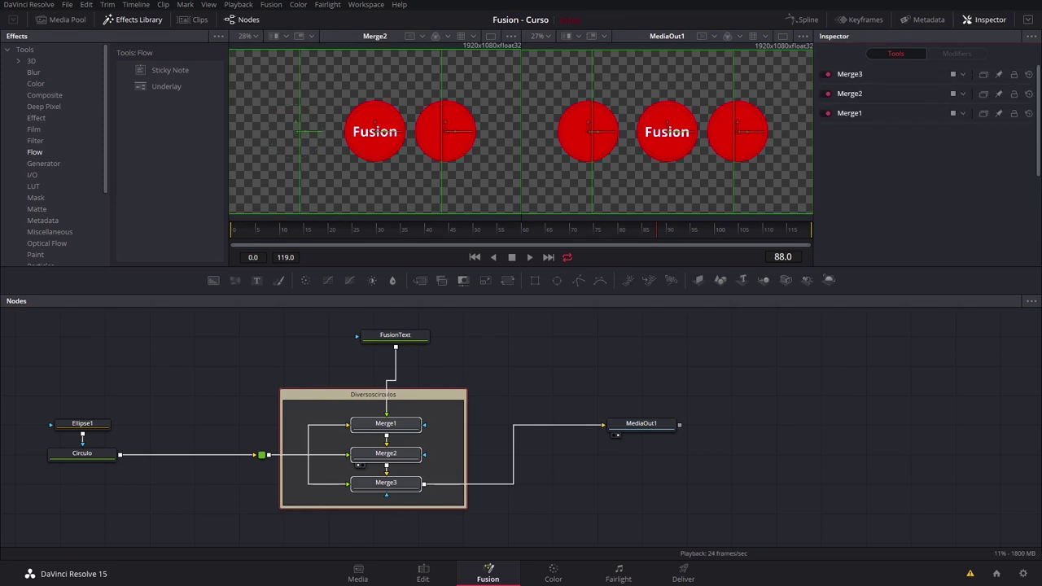
pyautogui.click(906, 115)
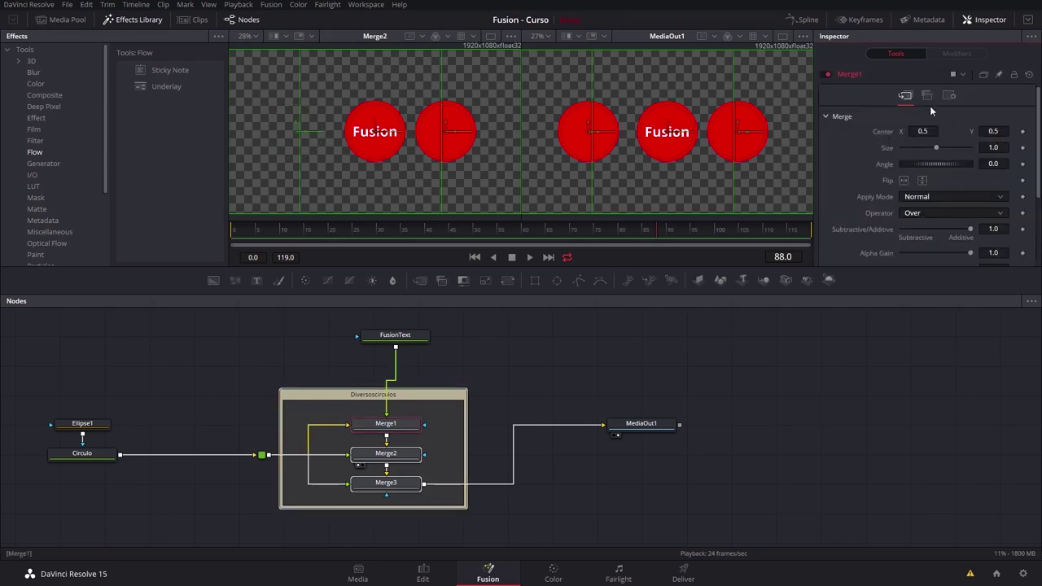
pyautogui.click(865, 93)
pyautogui.click(853, 74)
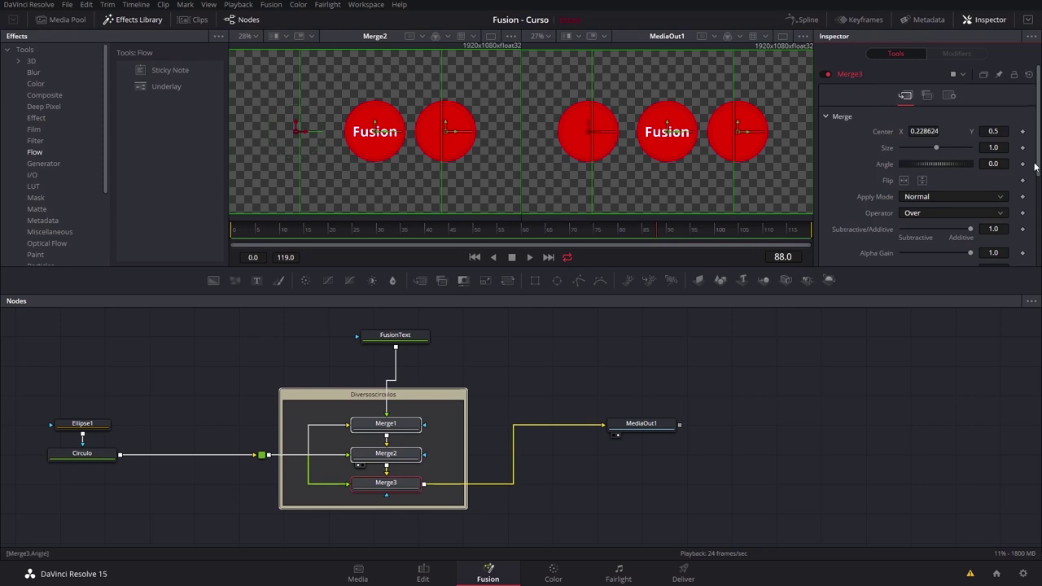
pyautogui.moveTo(1036, 167); pyautogui.dragTo(1028, 252)
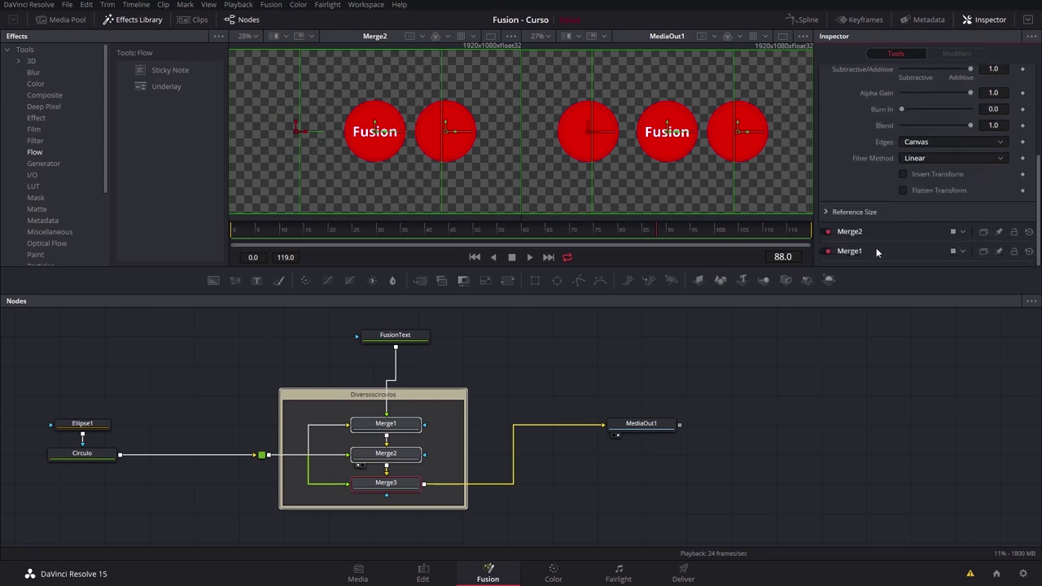
# Recheck Merge2's settings, then delete the Diversoscirculos underlay while keeping the merge nodes.
pyautogui.click(874, 227)
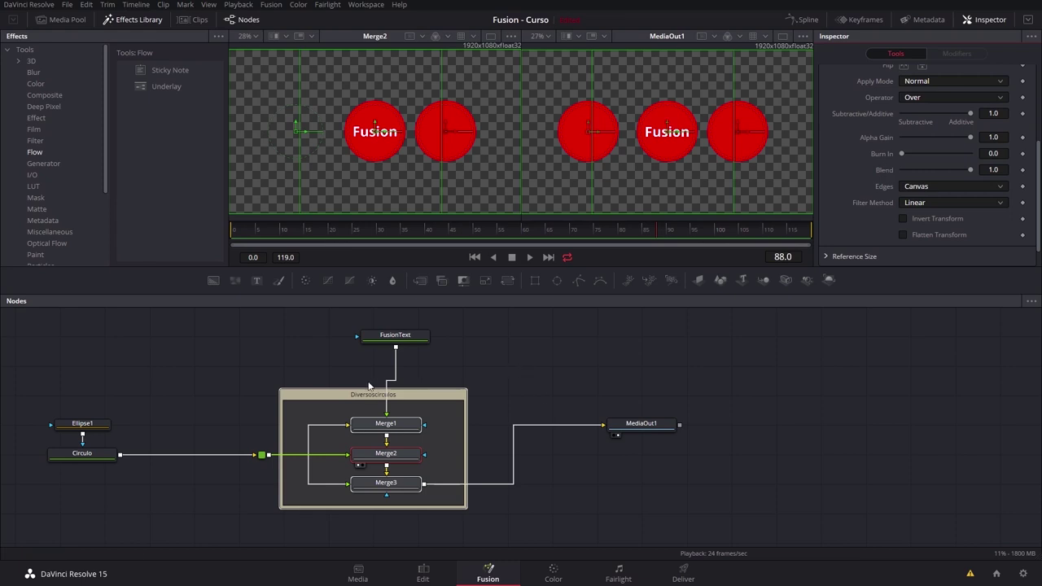
pyautogui.rightClick(412, 400)
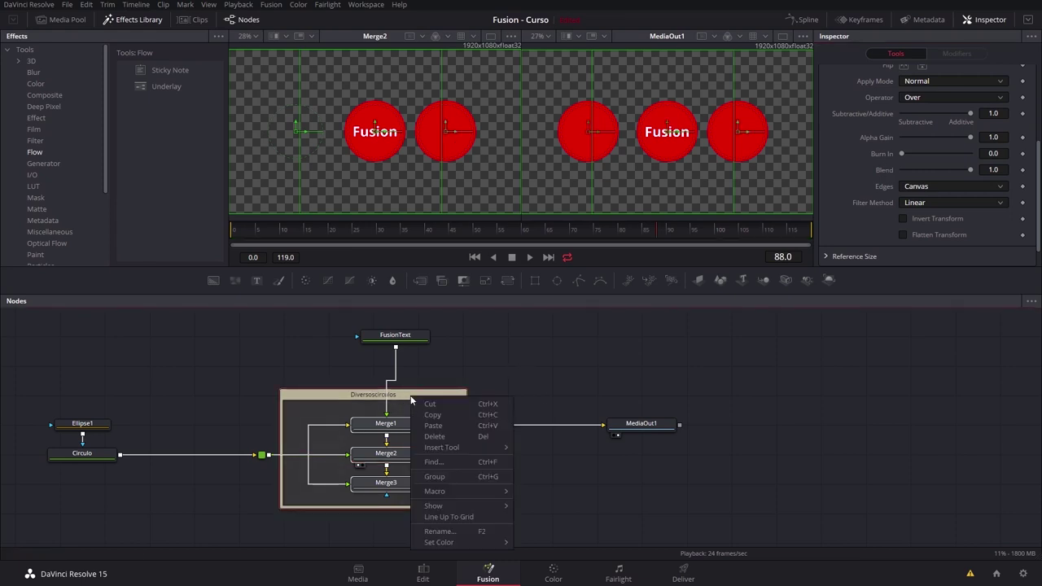
pyautogui.click(441, 436)
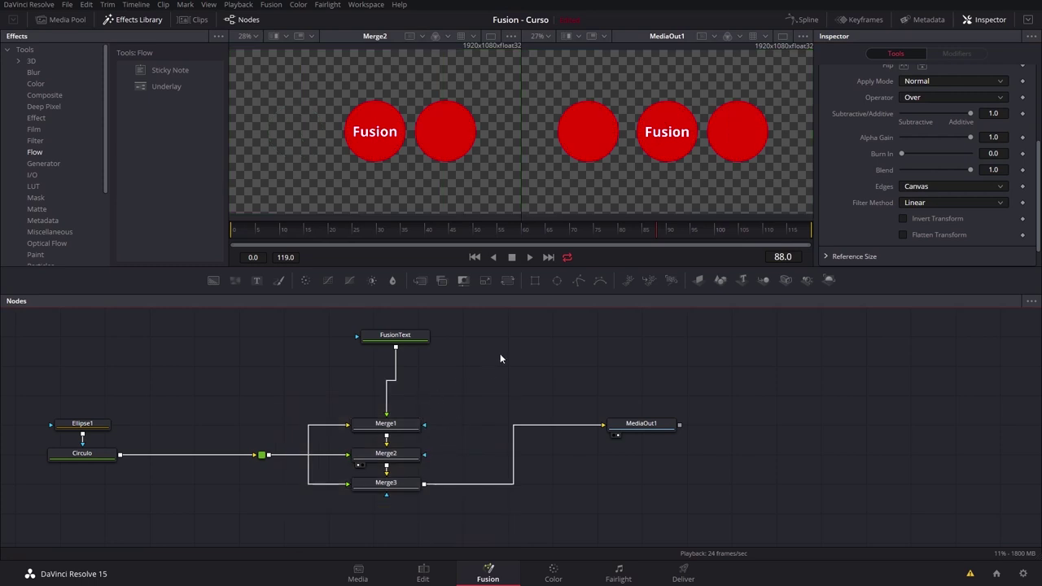
pyautogui.moveTo(171, 74)
pyautogui.mouseDown()
pyautogui.moveTo(296, 408)
pyautogui.moveTo(220, 337)
pyautogui.mouseUp()
pyautogui.doubleClick(239, 342)
pyautogui.moveTo(286, 332); pyautogui.dragTo(240, 337)
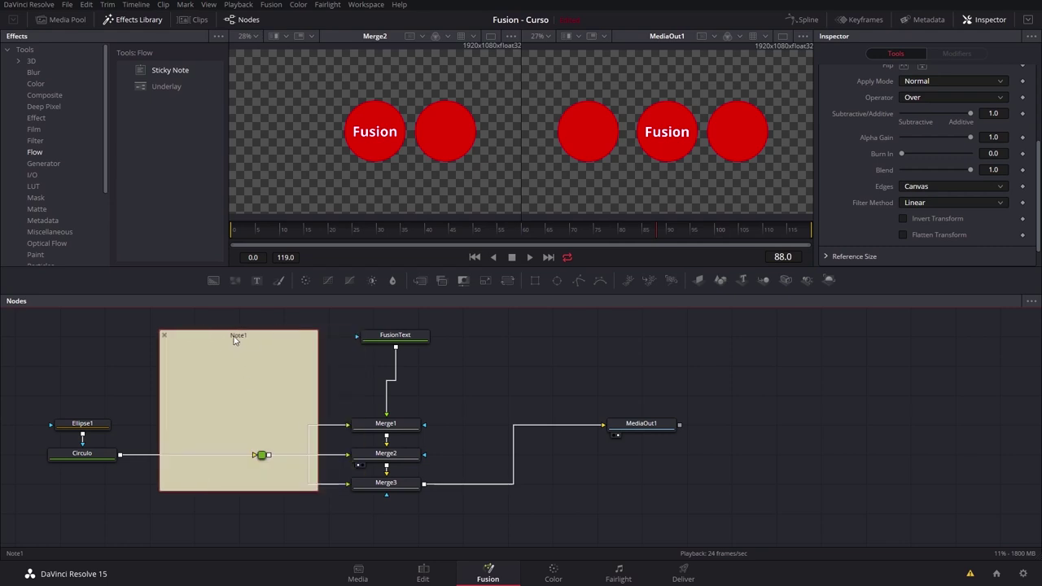
pyautogui.press('F2')
pyautogui.write('Nota Fundo')
pyautogui.press('Return')
pyautogui.click(244, 346)
pyautogui.write('hg flkhgbfskh ik')
pyautogui.press('Return')
pyautogui.write('dlkjhb shl h')
pyautogui.press('Return')
pyautogui.write('lksjb kh b')
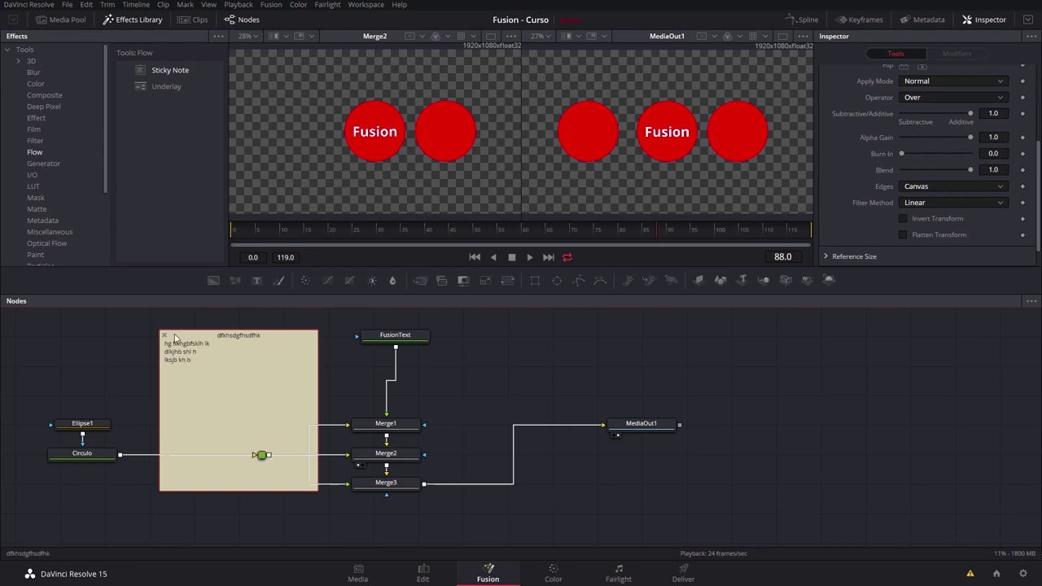
pyautogui.moveTo(317, 490); pyautogui.dragTo(254, 391)
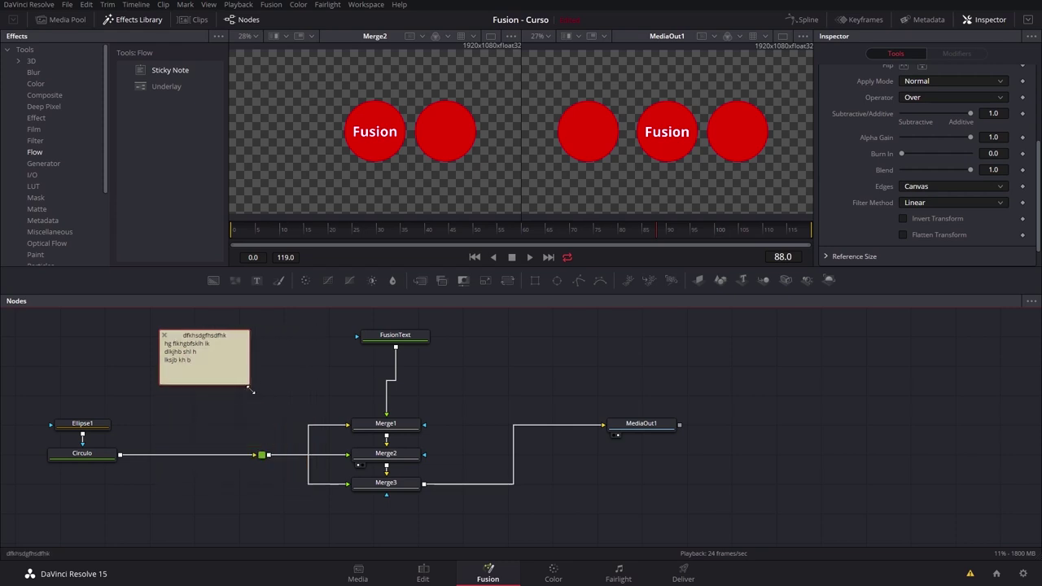
pyautogui.moveTo(215, 336); pyautogui.dragTo(476, 365)
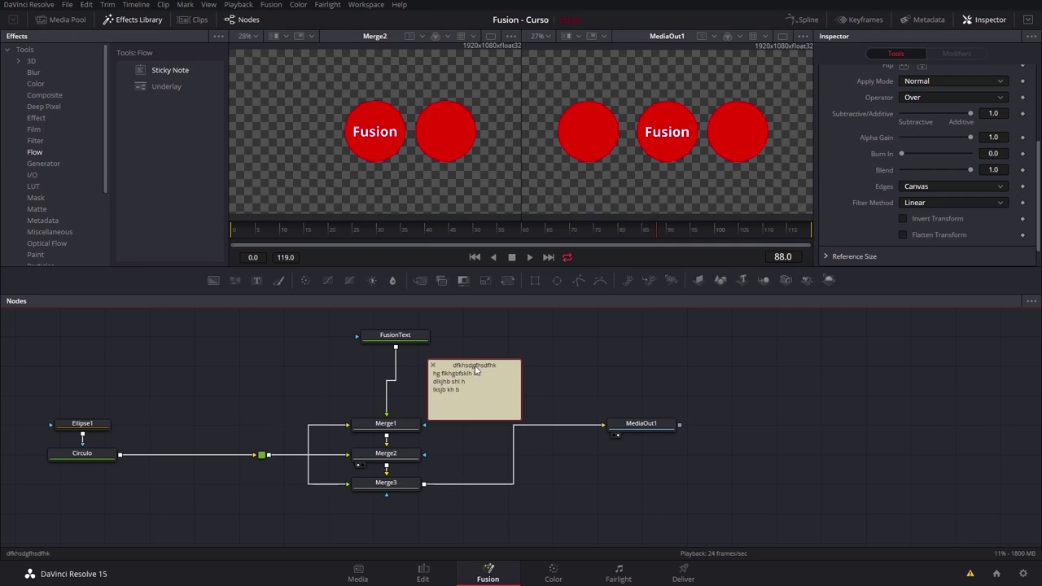
pyautogui.click(432, 366)
pyautogui.press('Delete')
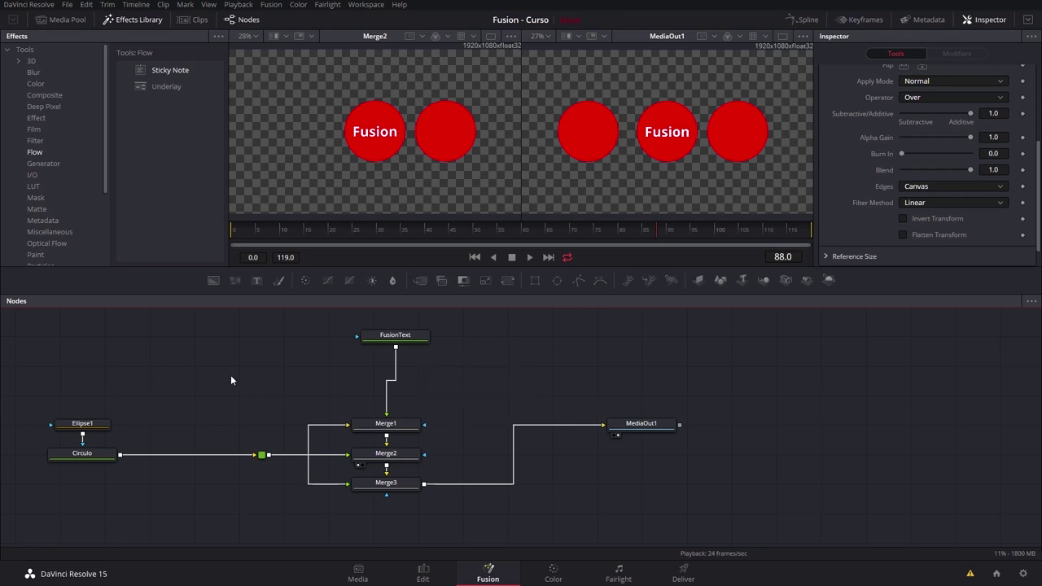
pyautogui.moveTo(220, 368)
pyautogui.mouseDown()
pyautogui.moveTo(275, 395)
pyautogui.moveTo(224, 421)
pyautogui.mouseUp()
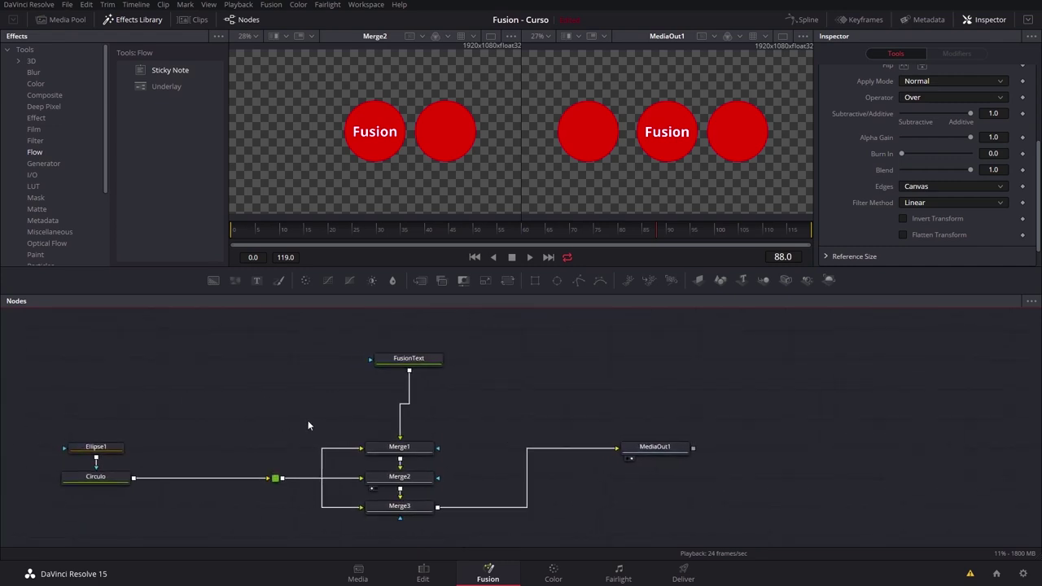
pyautogui.scroll(2, 305, 421)
pyautogui.scroll(2, 305, 421)
pyautogui.scroll(1, 305, 421)
pyautogui.scroll(1, 305, 421)
pyautogui.scroll(-3, 305, 421)
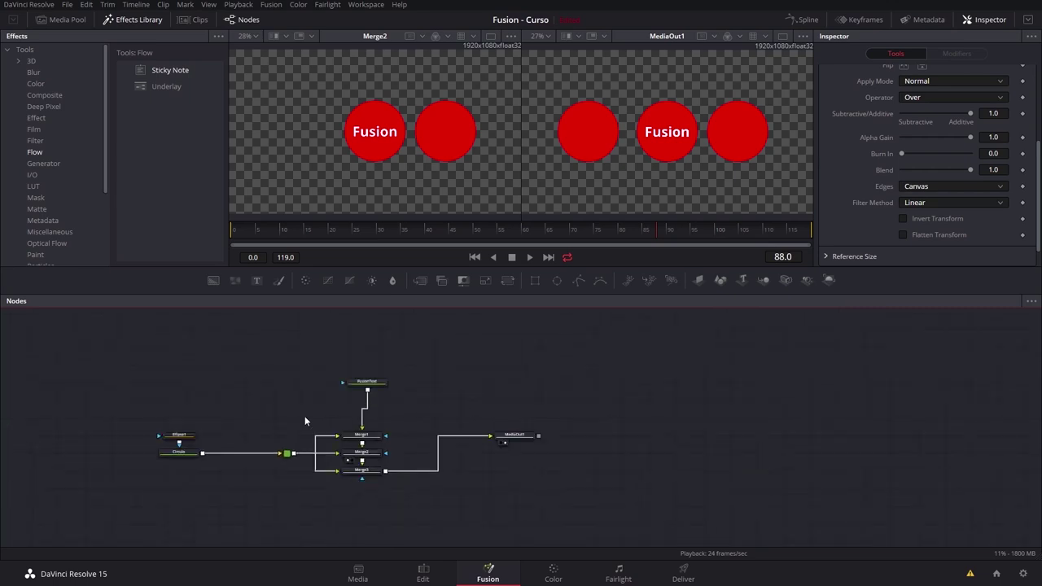
pyautogui.moveTo(285, 425); pyautogui.dragTo(371, 413)
pyautogui.scroll(1, 371, 414)
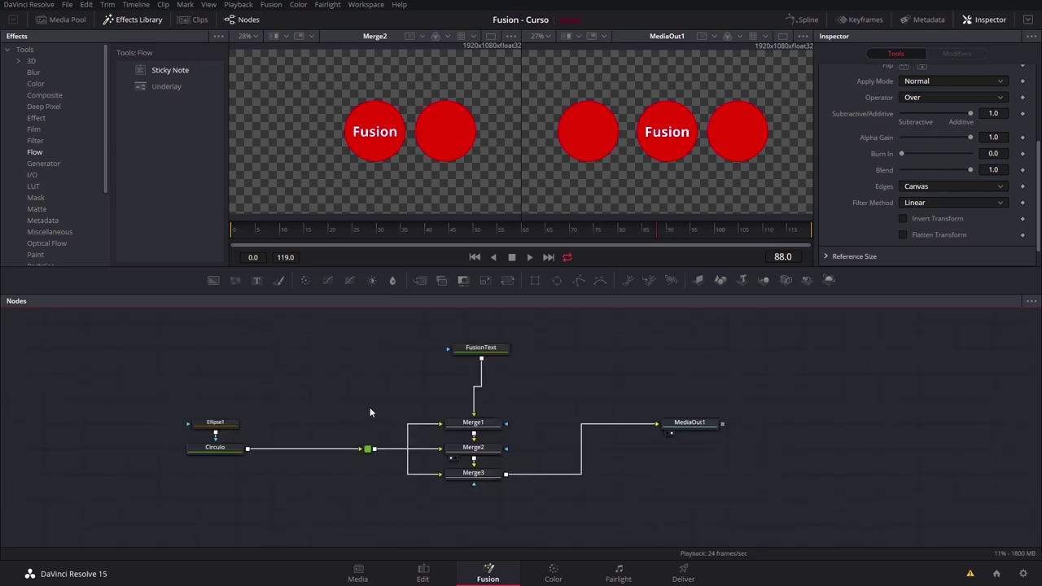
pyautogui.scroll(2, 345, 414)
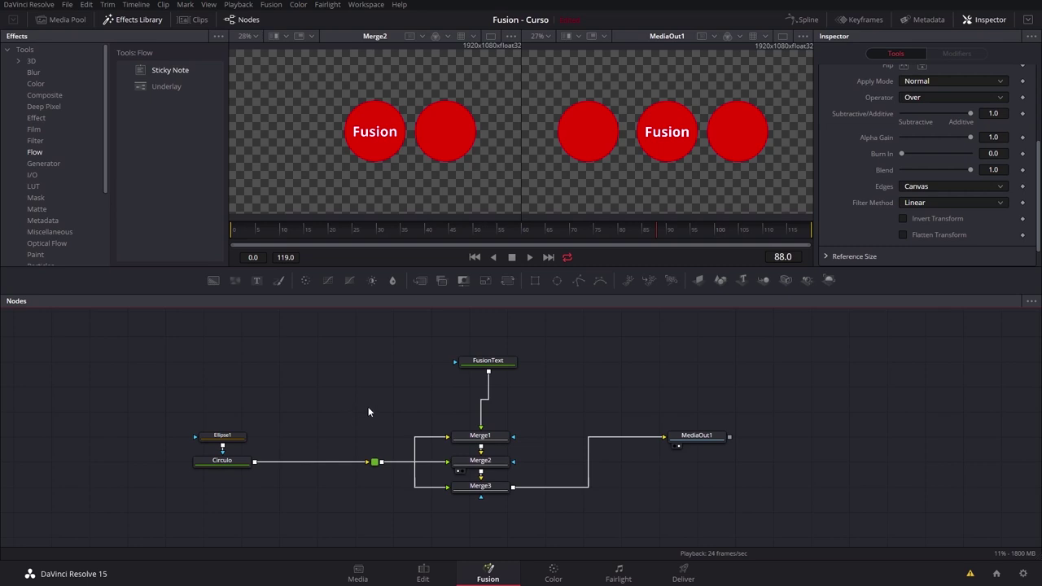
pyautogui.scroll(2, 369, 411)
pyautogui.scroll(-2, 370, 410)
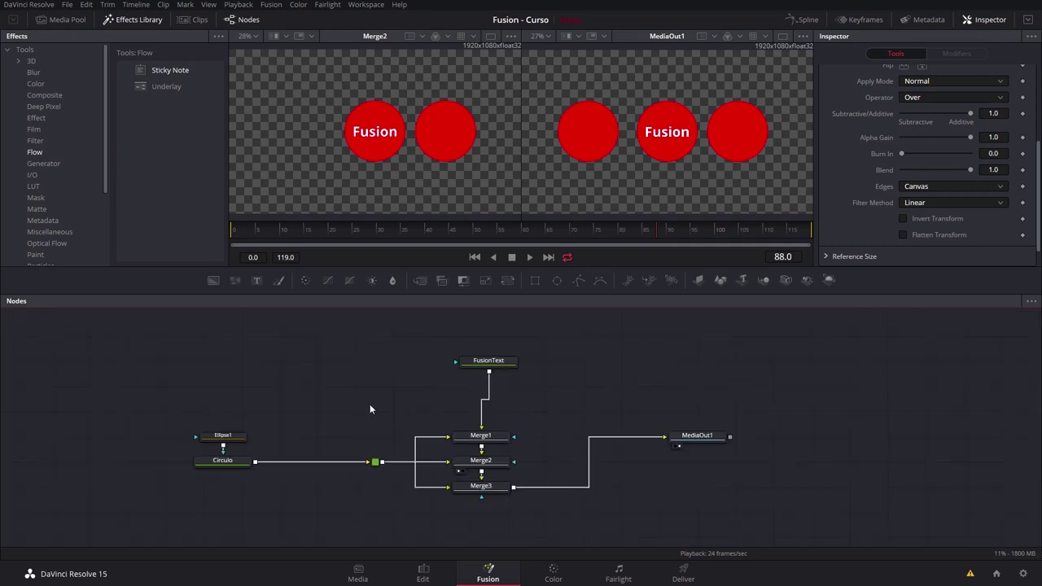